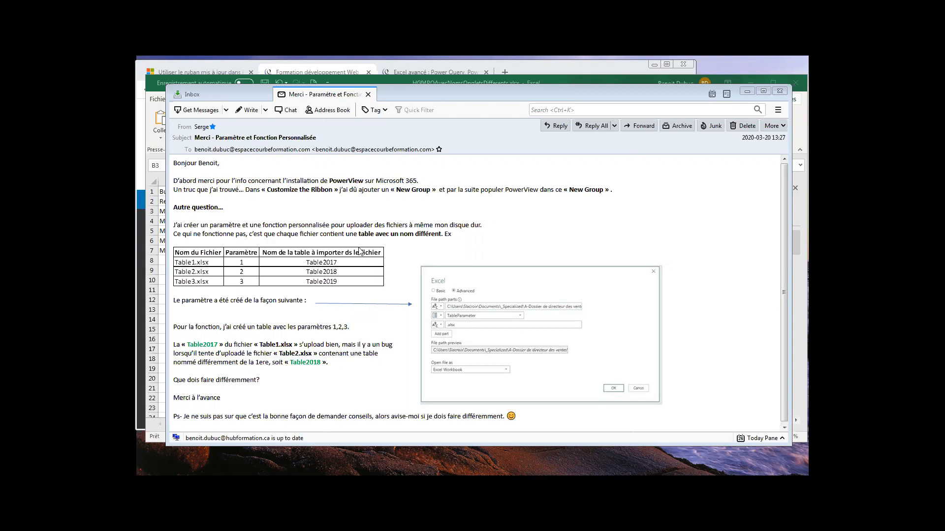
{"action": "left_click_drag", "start_coordinate": [365, 234], "coordinate": [435, 235]}
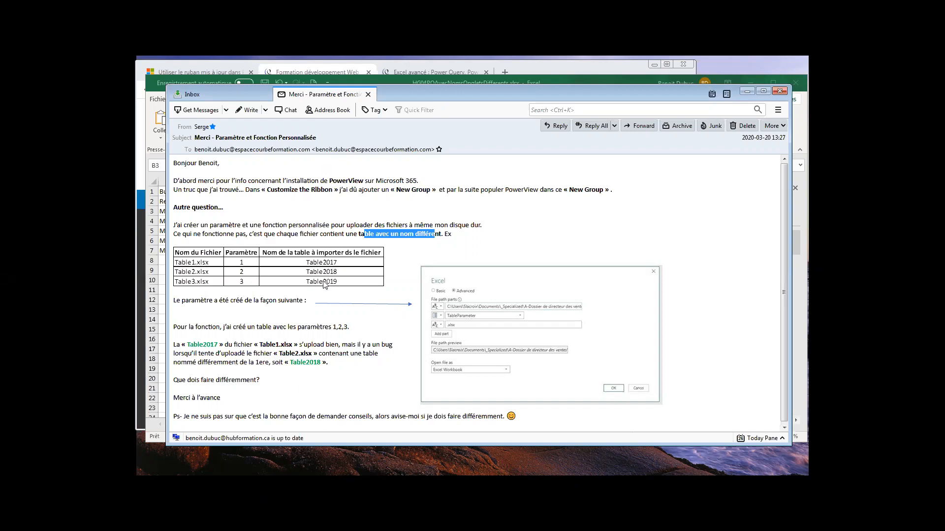
{"action": "left_click", "coordinate": [246, 60]}
{"action": "left_click", "coordinate": [375, 90]}
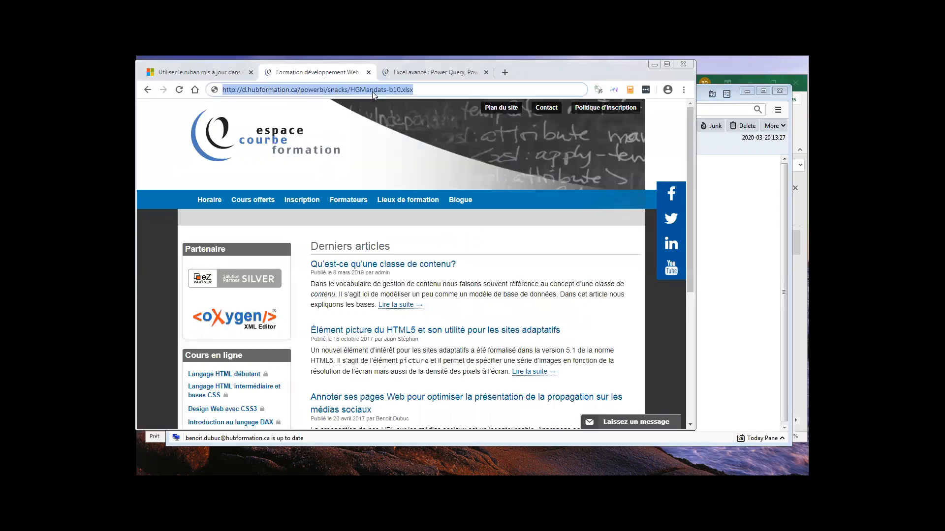
{"action": "left_click", "coordinate": [392, 89]}
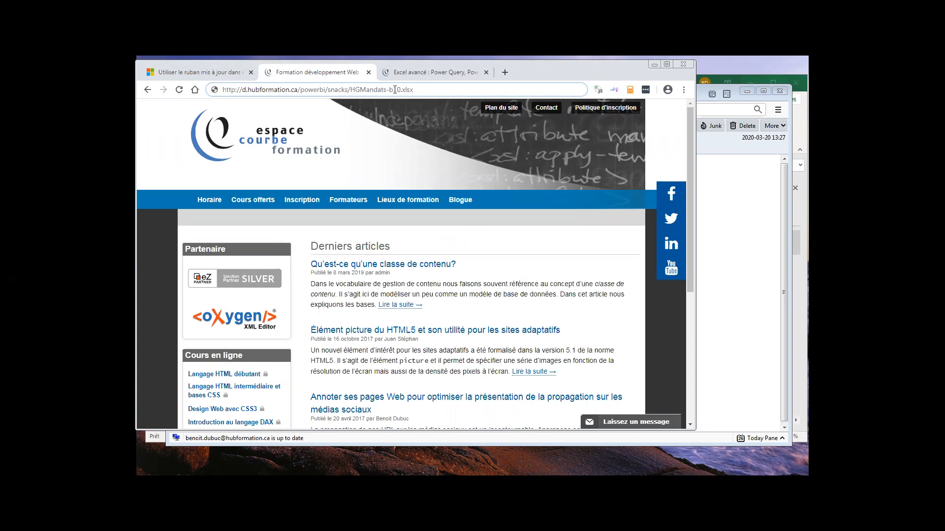
{"action": "key", "text": "Return"}
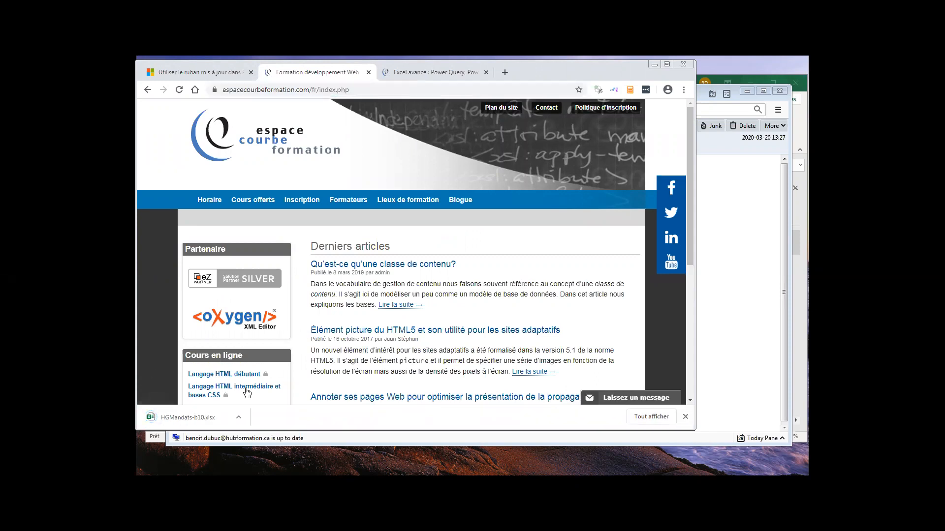
- Open the downloaded HGMandats-b10.xlsx for editing to check its table's name, and close it without saving
{"action": "key", "text": "alt+Tab"}
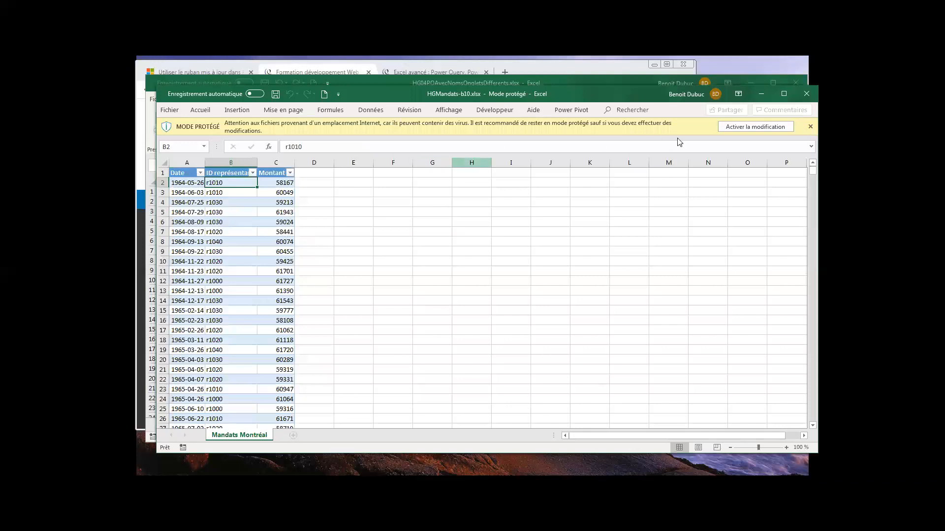
{"action": "left_click", "coordinate": [767, 127]}
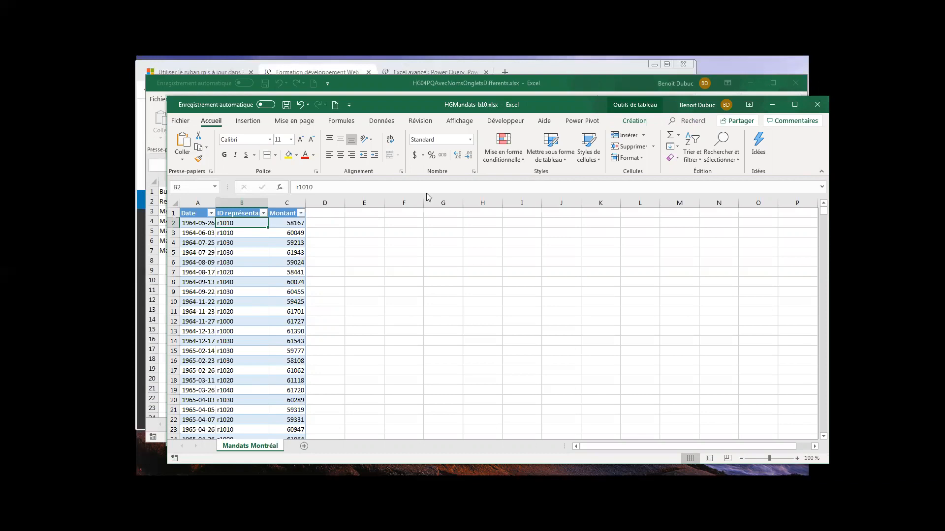
{"action": "left_click", "coordinate": [230, 305]}
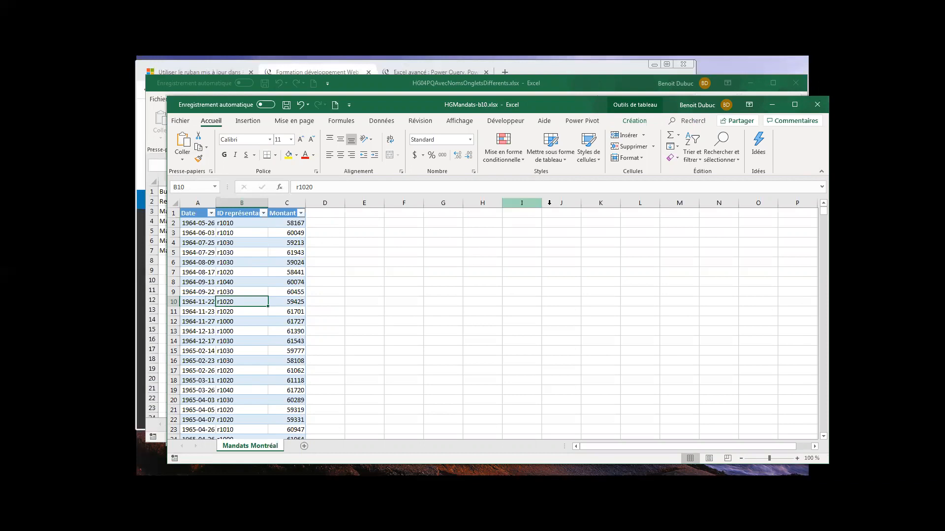
{"action": "left_click", "coordinate": [634, 120]}
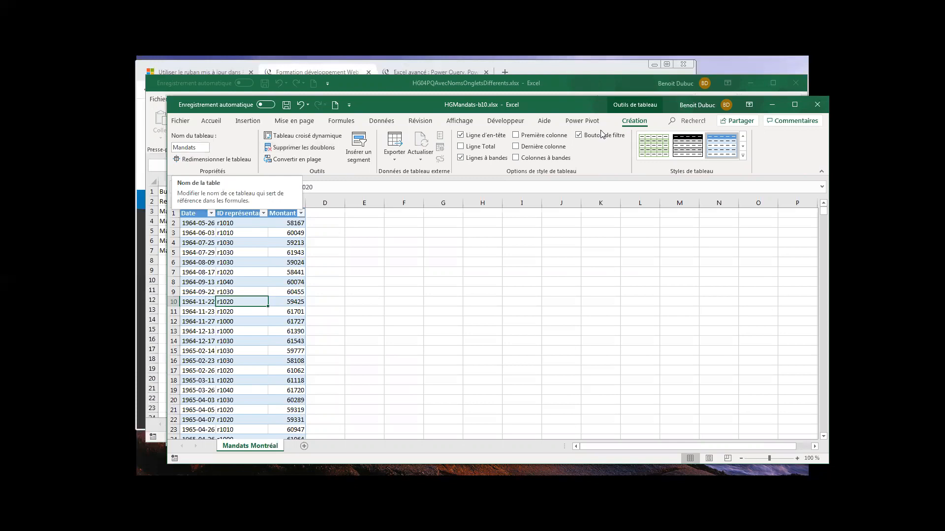
{"action": "left_click", "coordinate": [818, 105]}
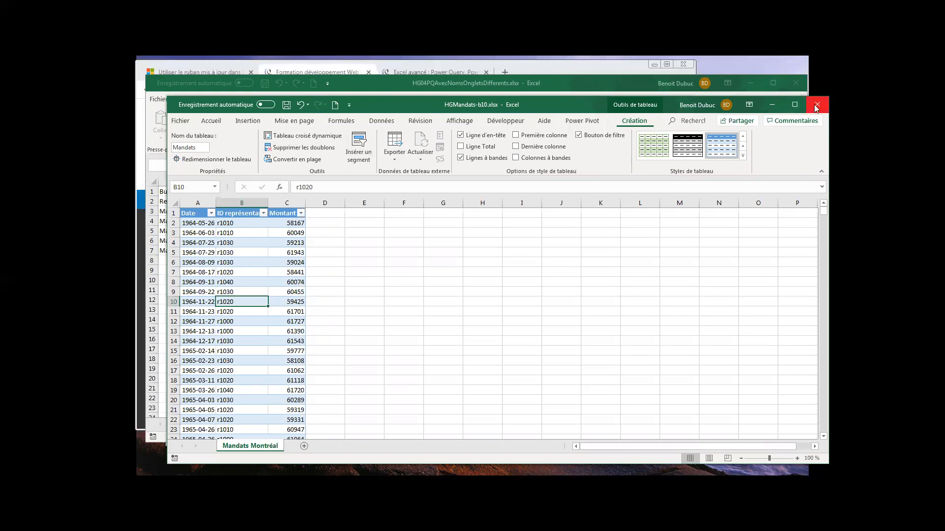
{"action": "left_click", "coordinate": [455, 281]}
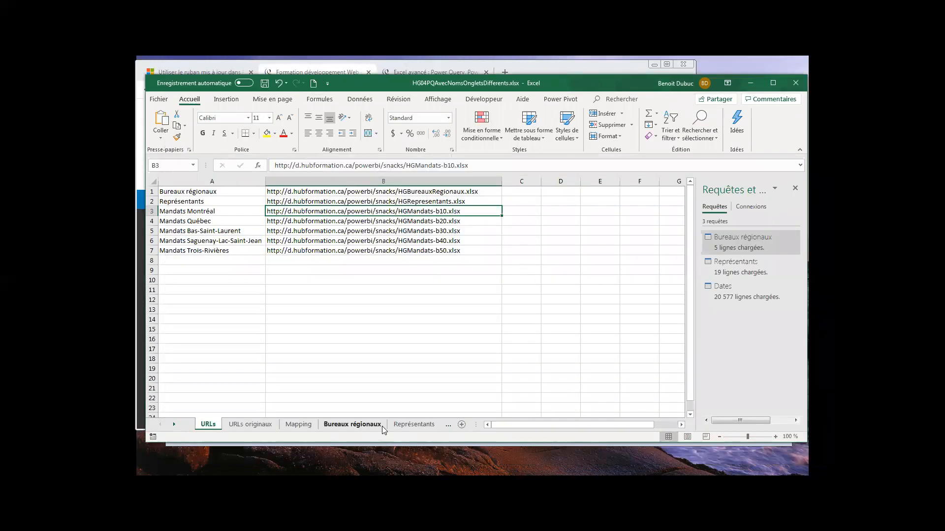
- Copy the Mandats Montréal URL from the URLs originaux sheet and download HGMandatsMontreal.xlsx with it in the browser
{"action": "left_click", "coordinate": [240, 426]}
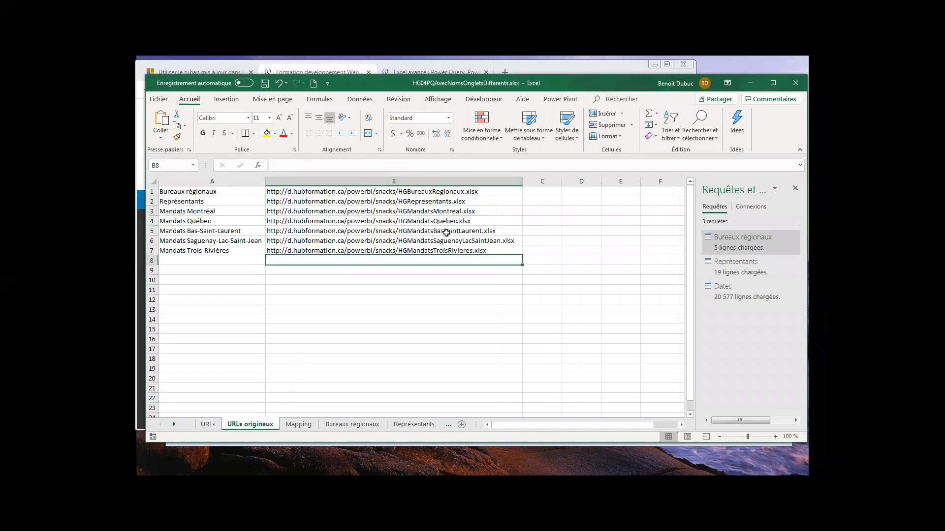
{"action": "left_click", "coordinate": [396, 210]}
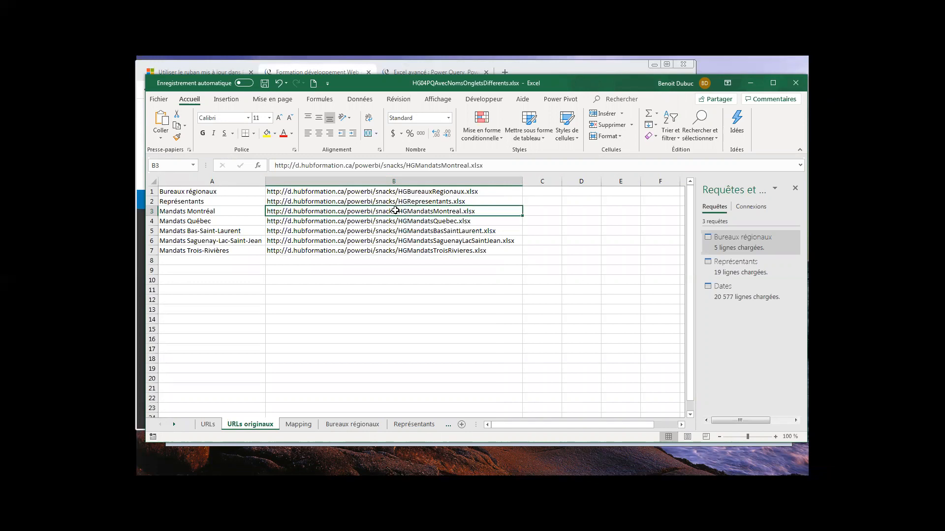
{"action": "key", "text": "ctrl+c"}
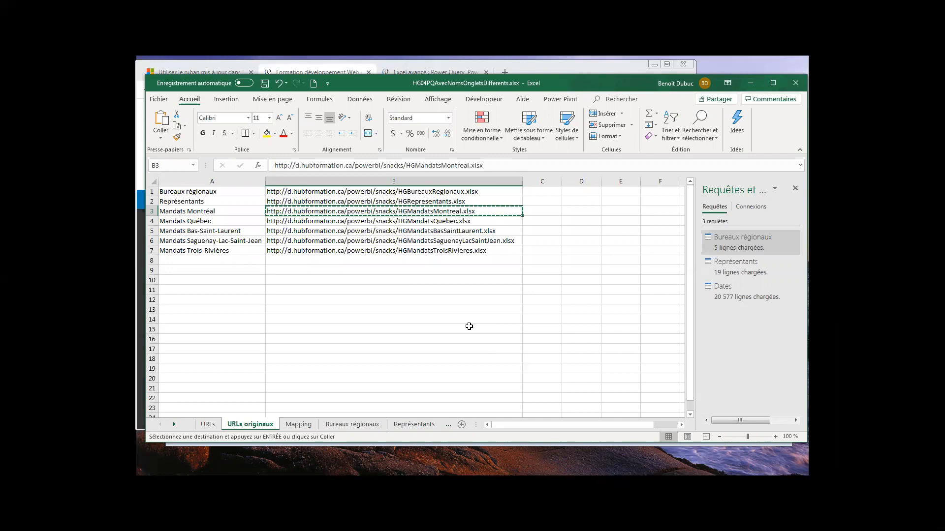
{"action": "left_click", "coordinate": [540, 70]}
{"action": "left_click", "coordinate": [412, 72]}
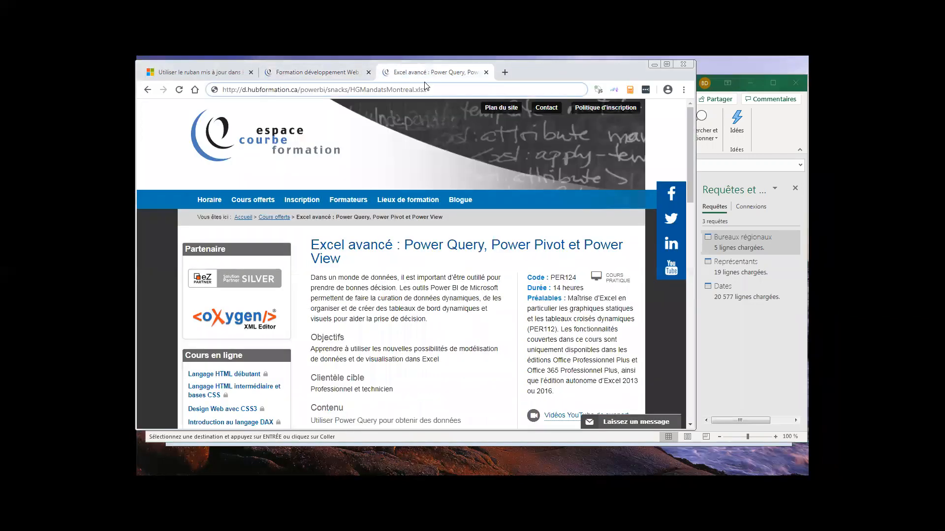
{"action": "key", "text": "Return"}
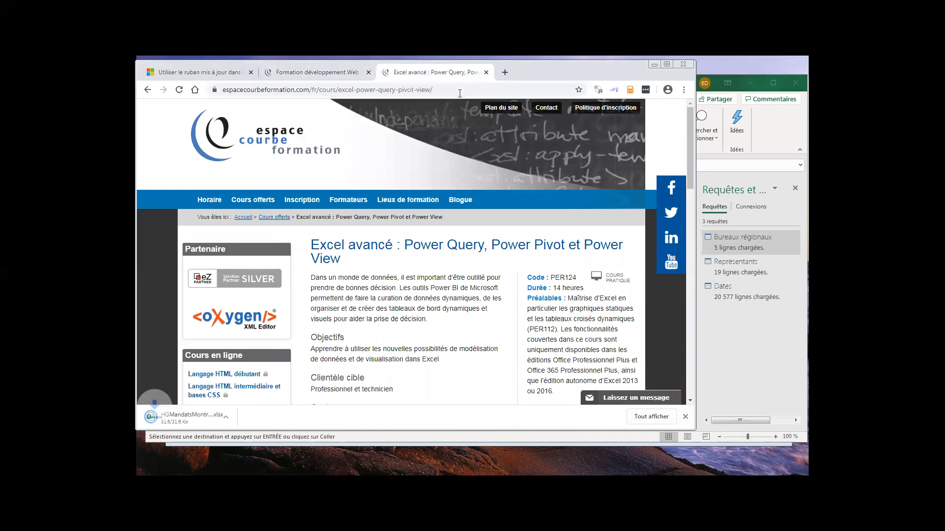
- Open the downloaded HGMandatsMontreal.xlsx in Excel and enable editing
{"action": "key", "text": "alt+Tab"}
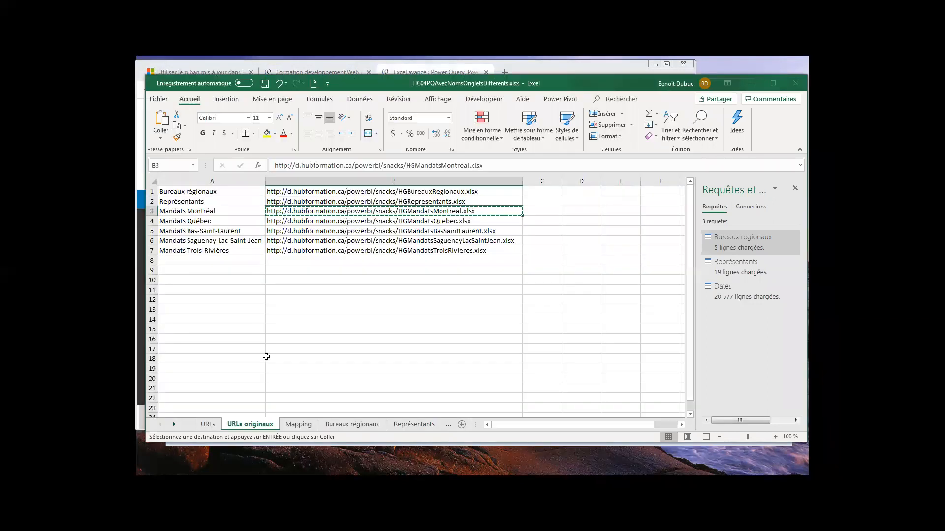
{"action": "left_click", "coordinate": [382, 178]}
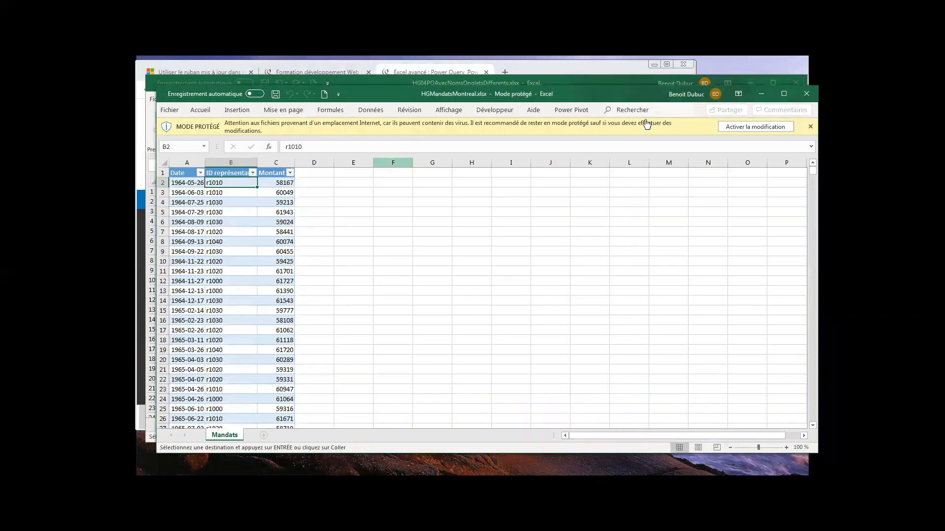
{"action": "left_click", "coordinate": [724, 126]}
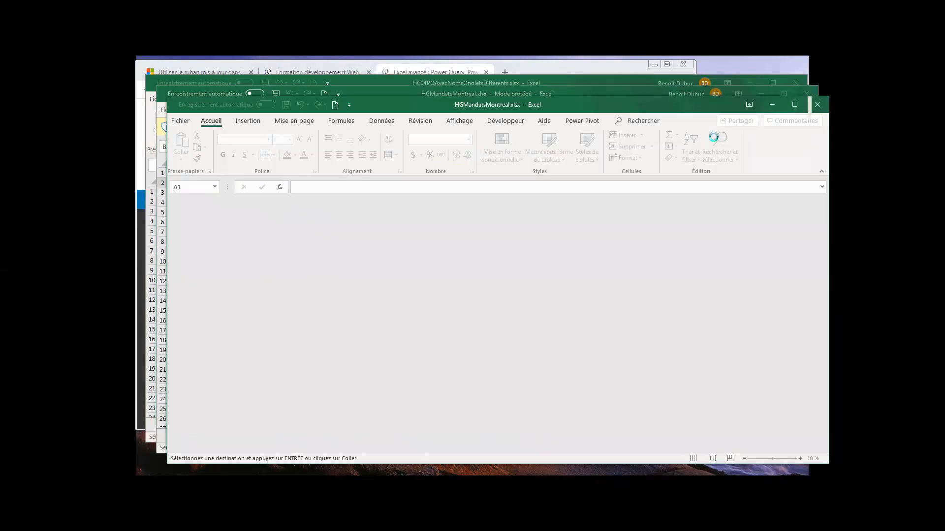
- Check the full name of the table on the Mandats sheet, and close the workbook without saving
{"action": "left_click", "coordinate": [251, 270]}
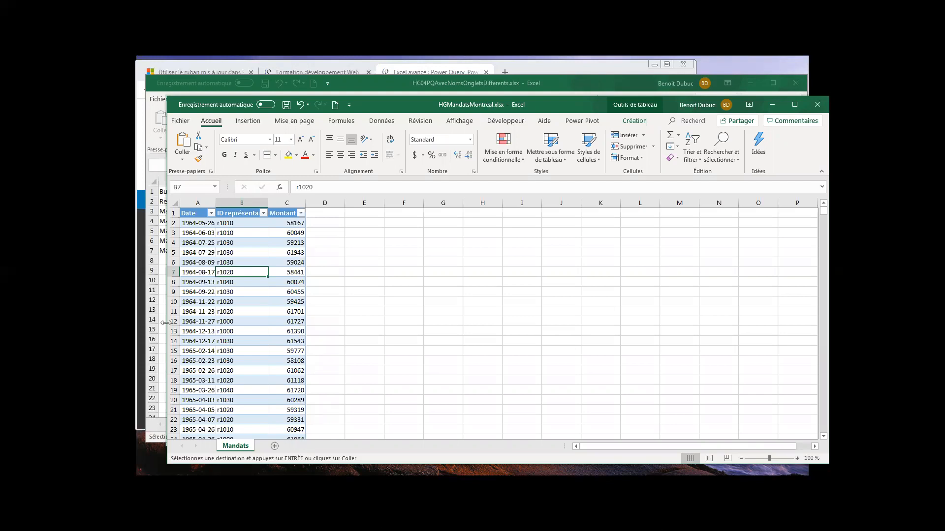
{"action": "left_click", "coordinate": [249, 281]}
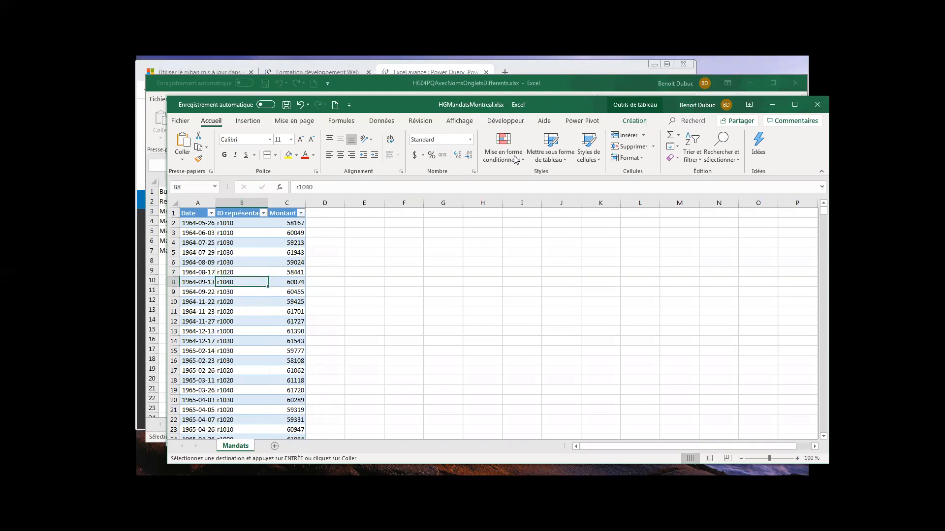
{"action": "left_click", "coordinate": [635, 120]}
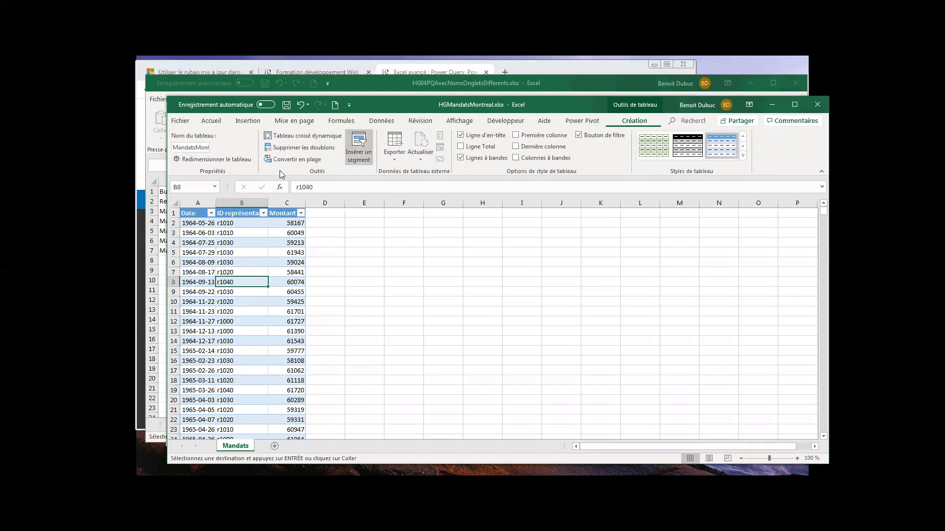
{"action": "left_click", "coordinate": [177, 147]}
{"action": "left_click", "coordinate": [192, 148]}
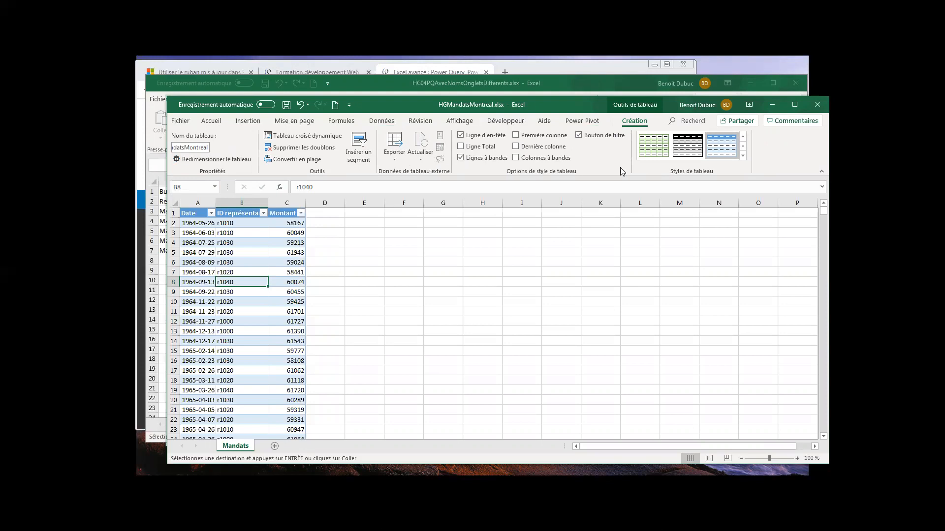
{"action": "left_click", "coordinate": [817, 104]}
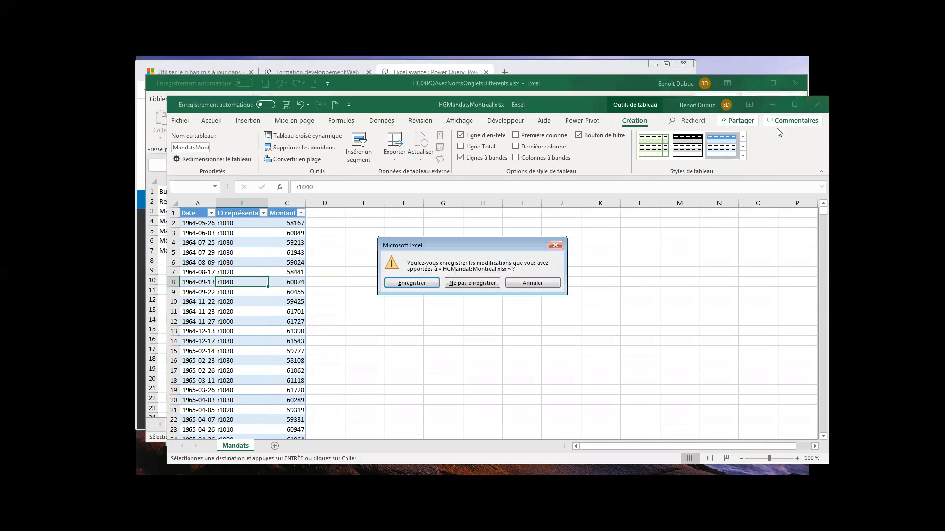
{"action": "left_click", "coordinate": [458, 284]}
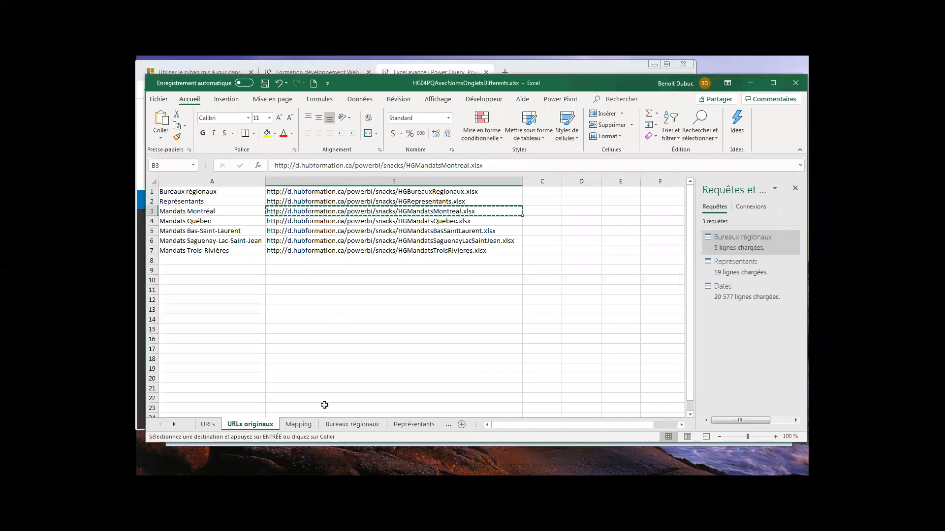
- Review the office, file name and table name correspondences on the Mapping sheet and create a Power Query query from that table
{"action": "left_click", "coordinate": [296, 427]}
{"action": "left_click", "coordinate": [251, 231]}
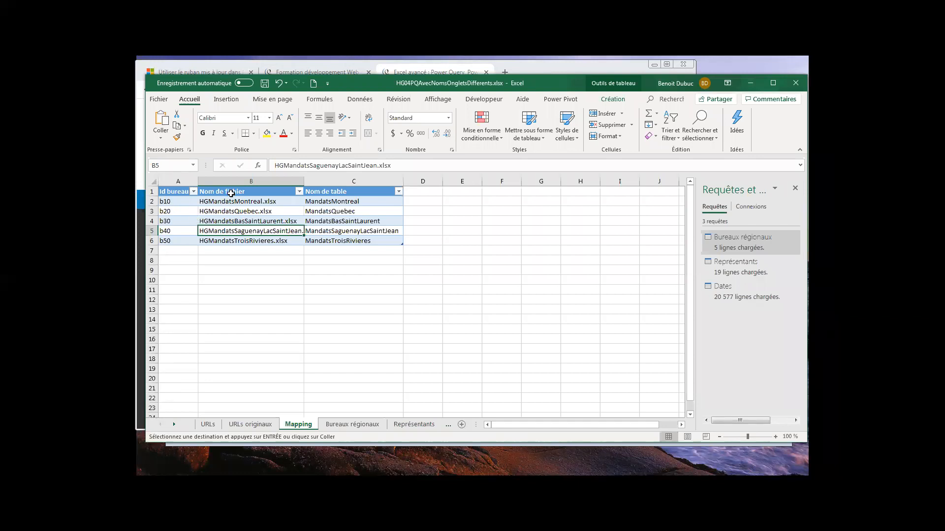
{"action": "left_click", "coordinate": [262, 203]}
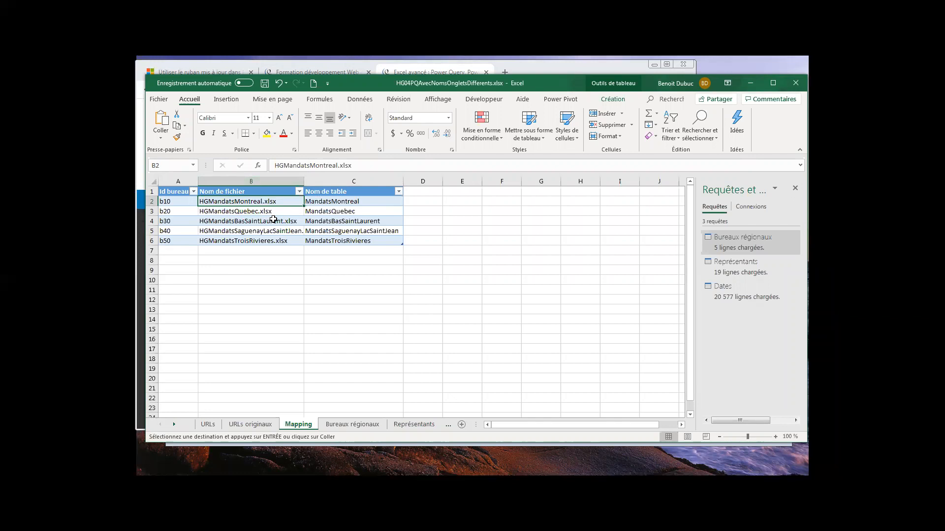
{"action": "left_click", "coordinate": [239, 221]}
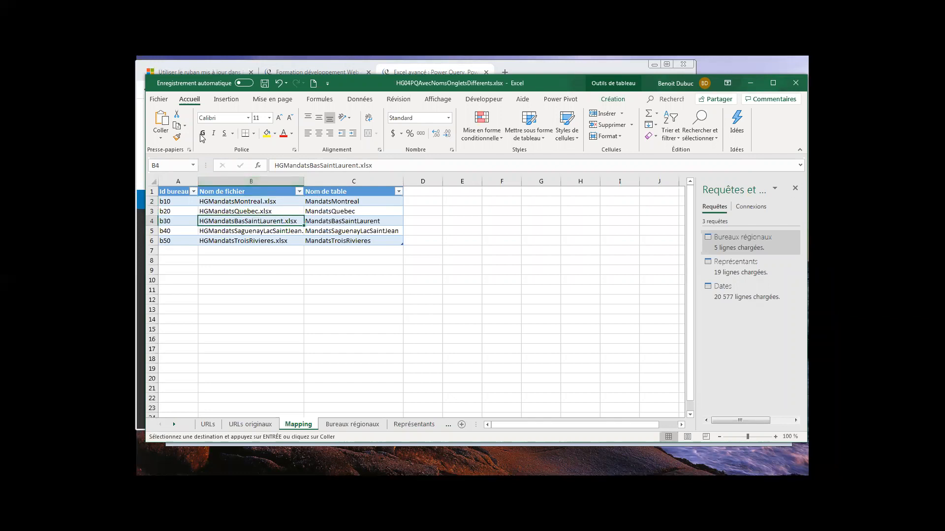
{"action": "left_click", "coordinate": [359, 99]}
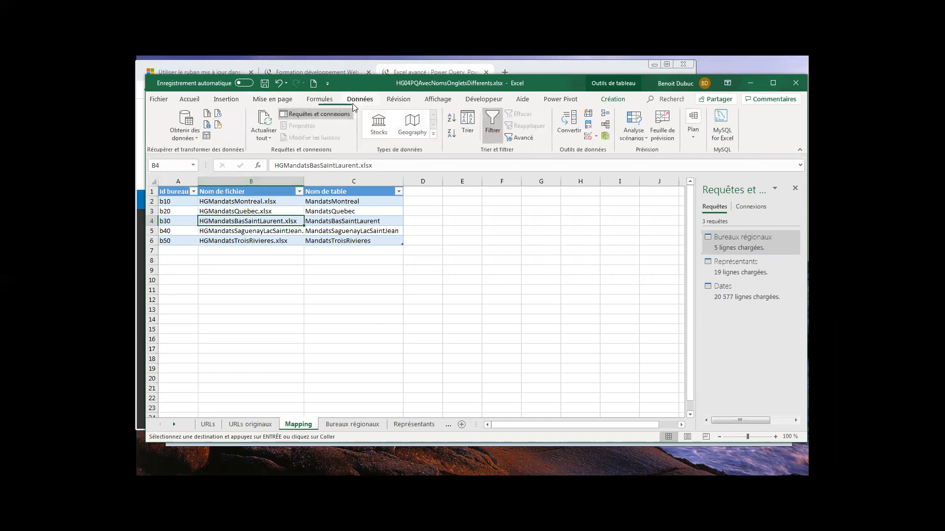
{"action": "left_click", "coordinate": [206, 137]}
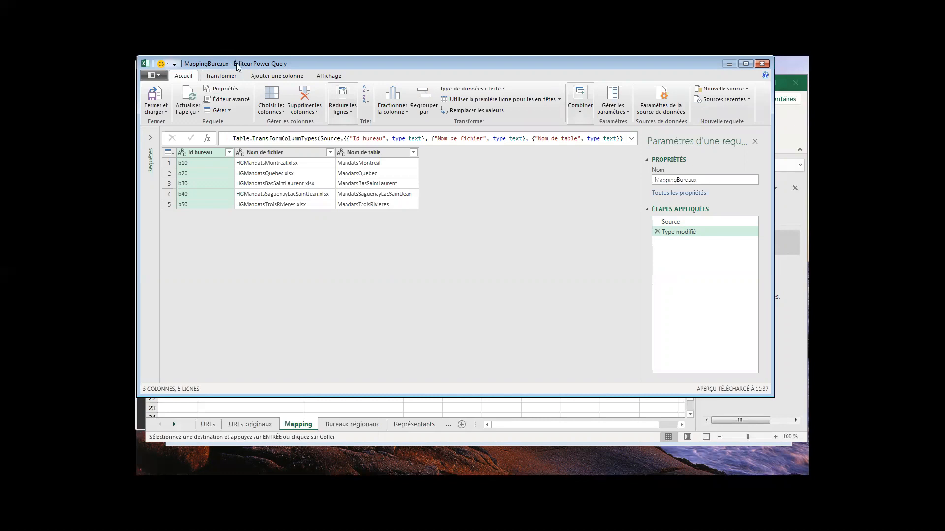
{"action": "left_click_drag", "start_coordinate": [237, 63], "coordinate": [304, 138]}
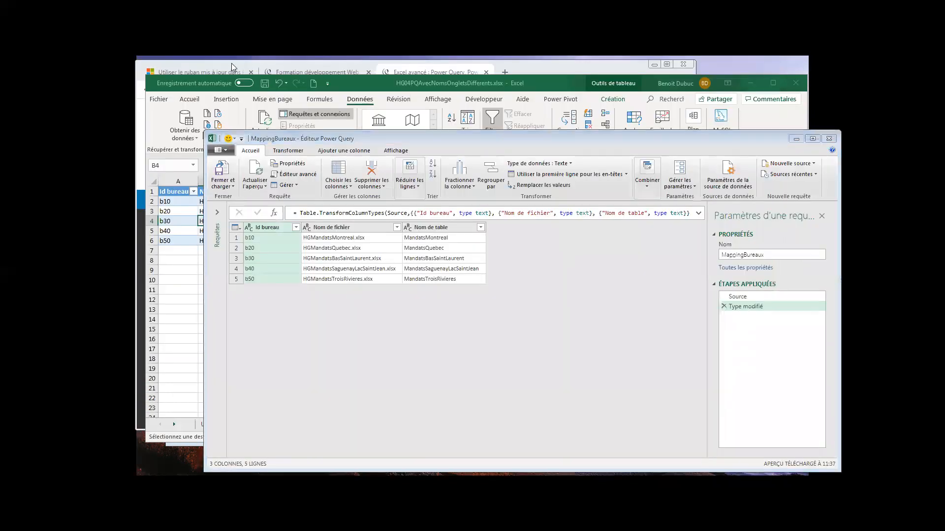
{"action": "left_click", "coordinate": [237, 64]}
{"action": "left_click", "coordinate": [333, 75]}
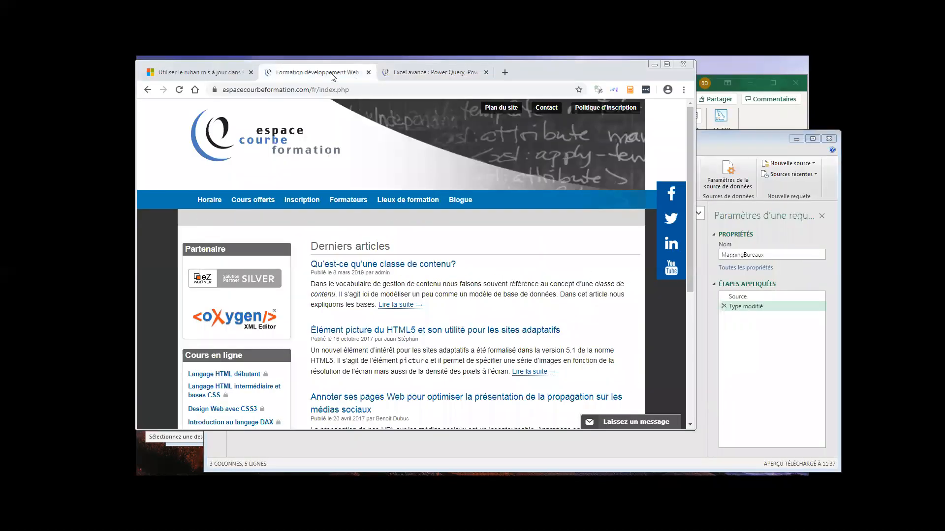
{"action": "left_click", "coordinate": [429, 73]}
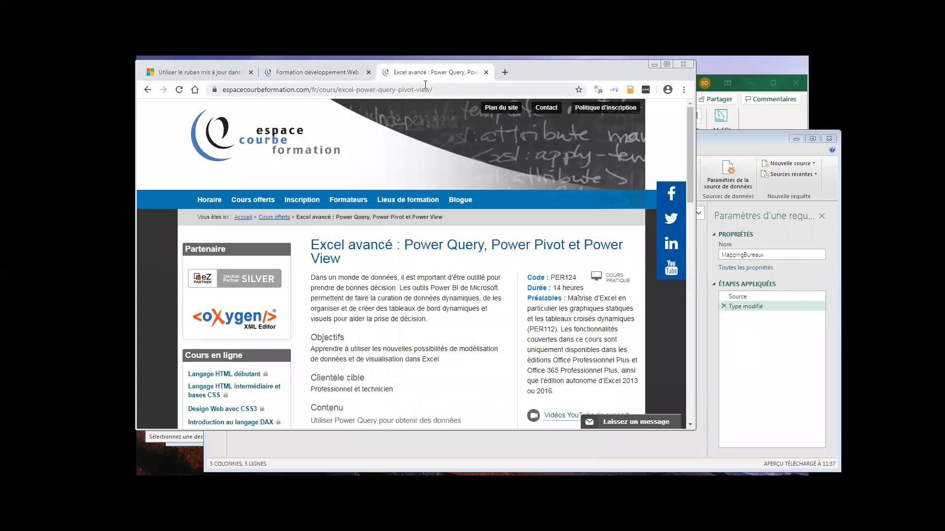
{"action": "left_click", "coordinate": [764, 379]}
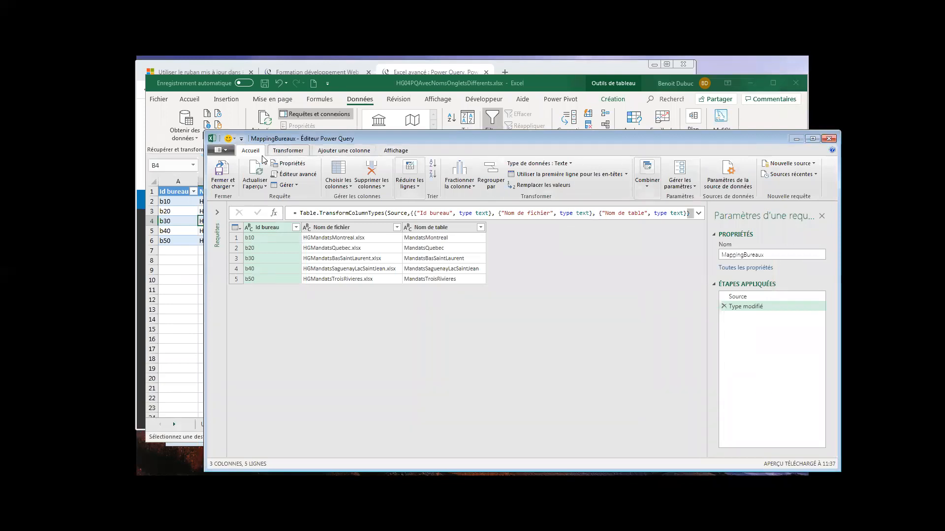
- Close the Power Query editor and load the MappingBureaux query into the workbook
{"action": "left_click", "coordinate": [219, 172]}
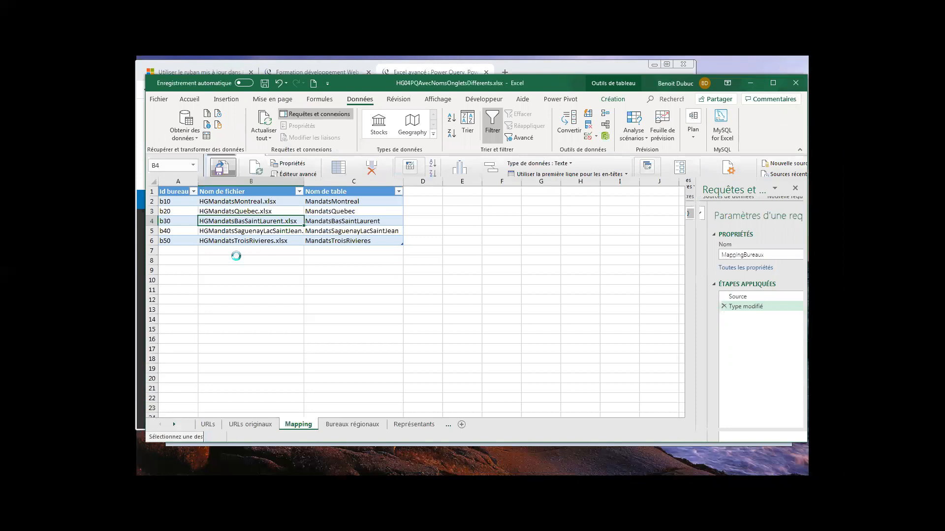
- Copy the web address of HGMandatsMontreal.xlsx from the URLs originaux sheet
{"action": "left_click", "coordinate": [251, 424]}
{"action": "key", "text": "ctrl+c"}
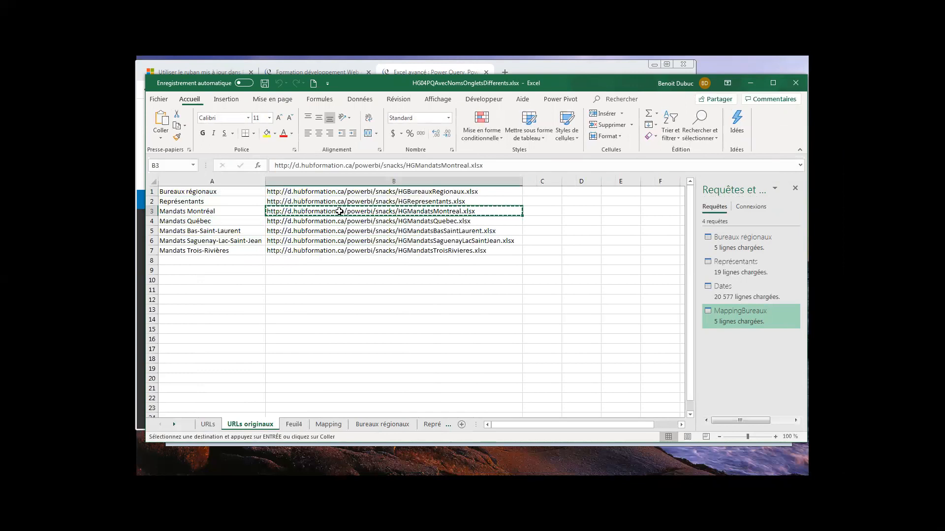
{"action": "right_click", "coordinate": [340, 213]}
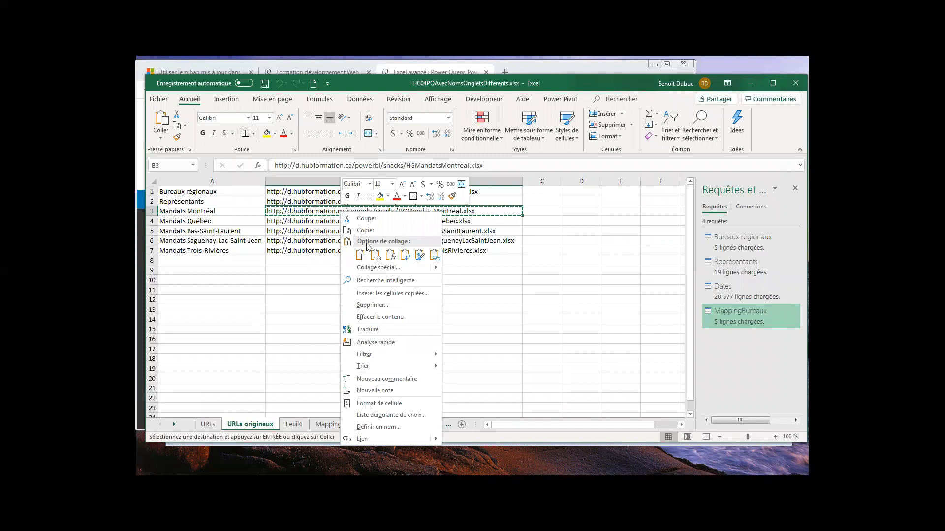
{"action": "left_click", "coordinate": [366, 230]}
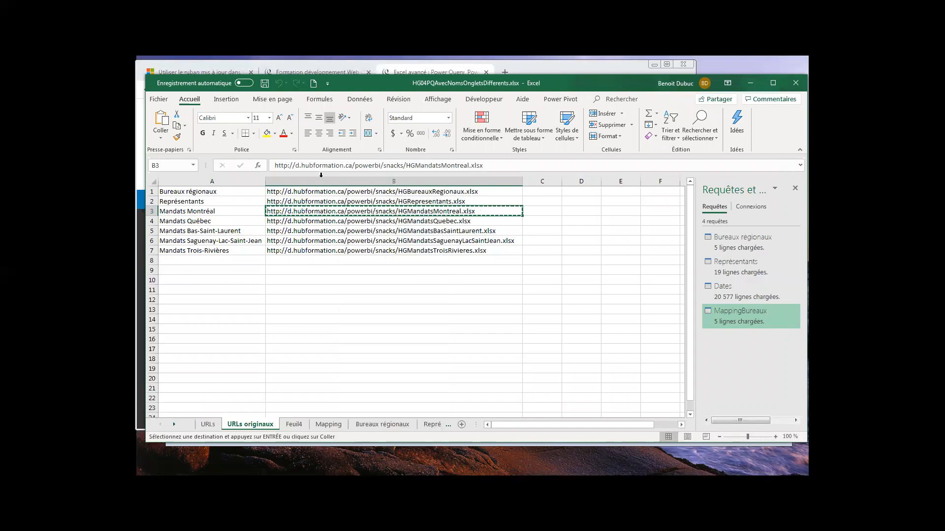
- Create a web query from the copied HGMandatsMontreal.xlsx address and open its MandatsMontreal table for transformation in Power Query
{"action": "left_click", "coordinate": [364, 100]}
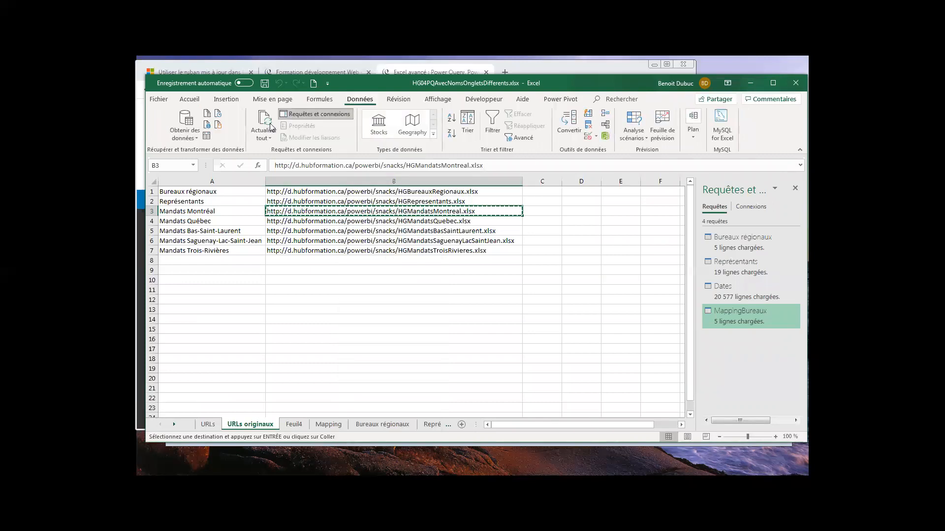
{"action": "left_click", "coordinate": [190, 136]}
{"action": "mouse_move", "coordinate": [236, 155]}
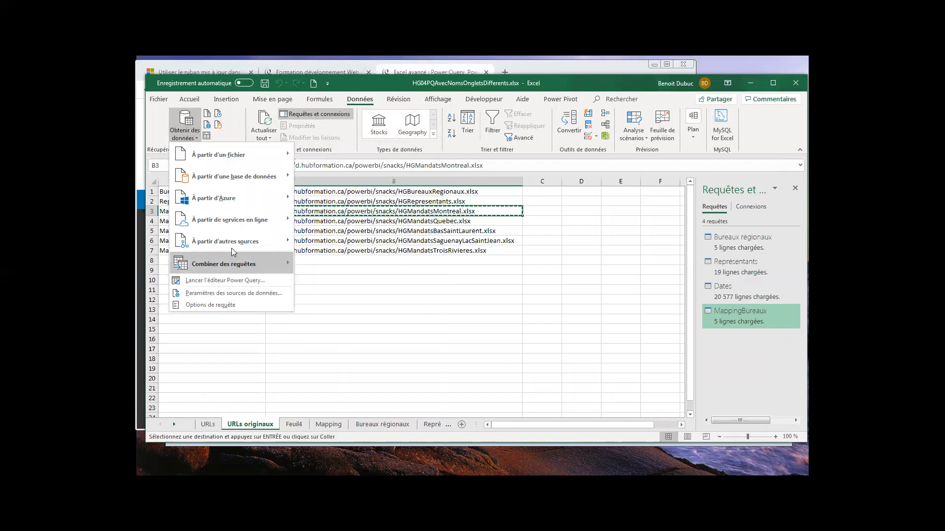
{"action": "mouse_move", "coordinate": [235, 245]}
{"action": "left_click", "coordinate": [327, 258]}
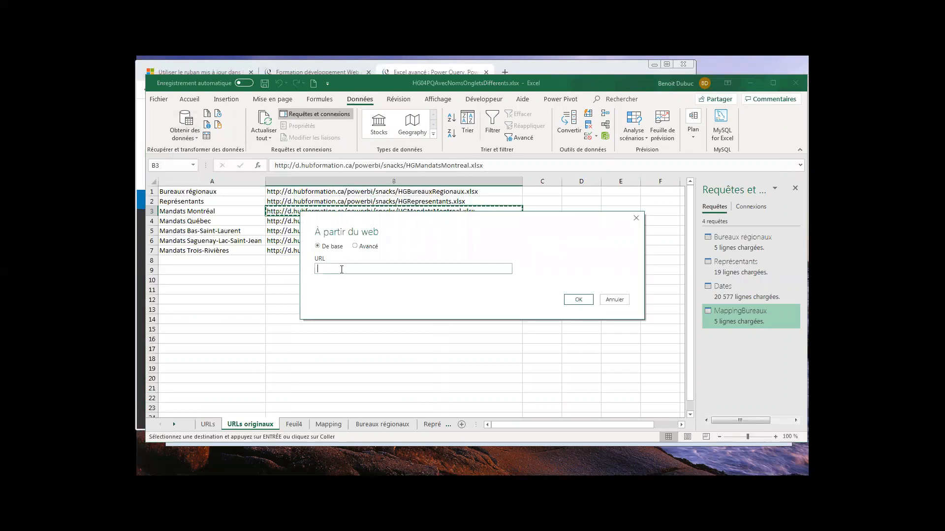
{"action": "right_click", "coordinate": [342, 270]}
{"action": "left_click", "coordinate": [371, 312]}
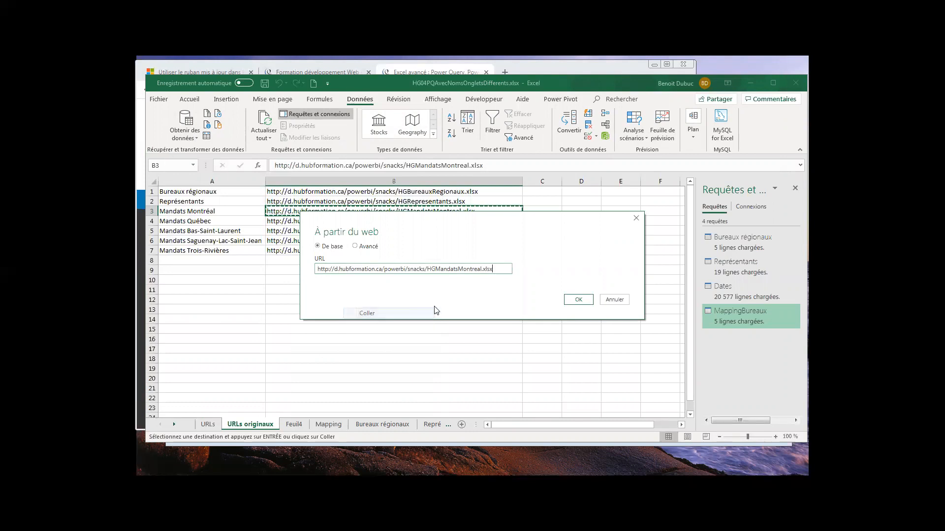
{"action": "left_click", "coordinate": [578, 301]}
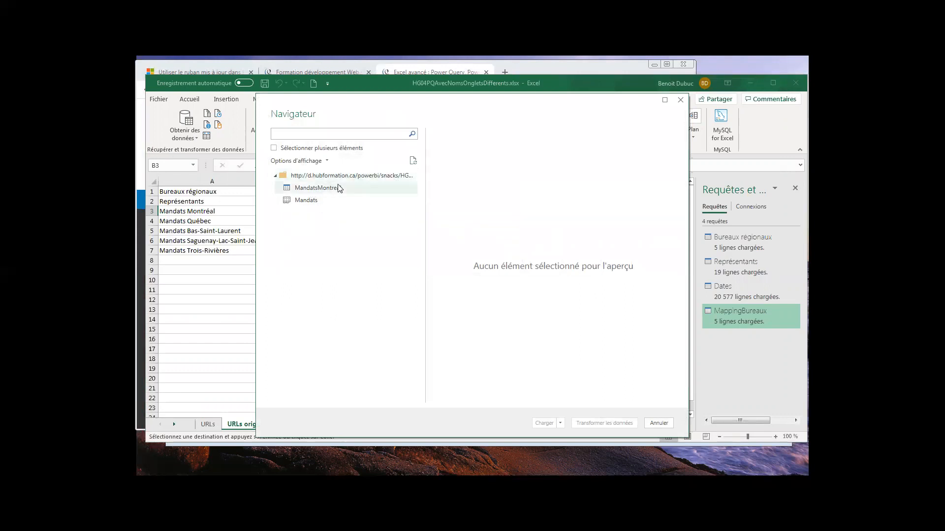
{"action": "left_click", "coordinate": [312, 189]}
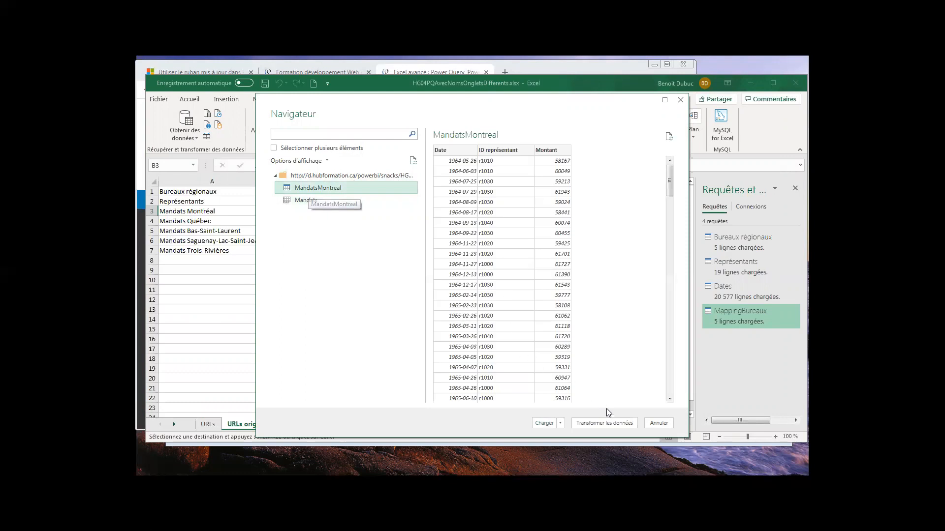
{"action": "left_click", "coordinate": [605, 422]}
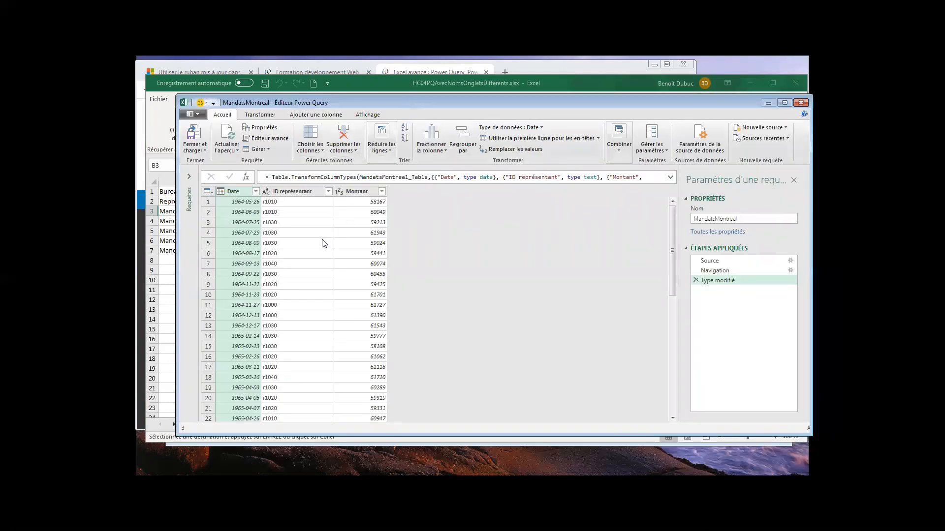
- Review the file name and table name in the MandatsMontreal query's M code, and copy the file name HGMandatsMontreal.xlsx
{"action": "left_click", "coordinate": [319, 274]}
{"action": "left_click", "coordinate": [367, 115]}
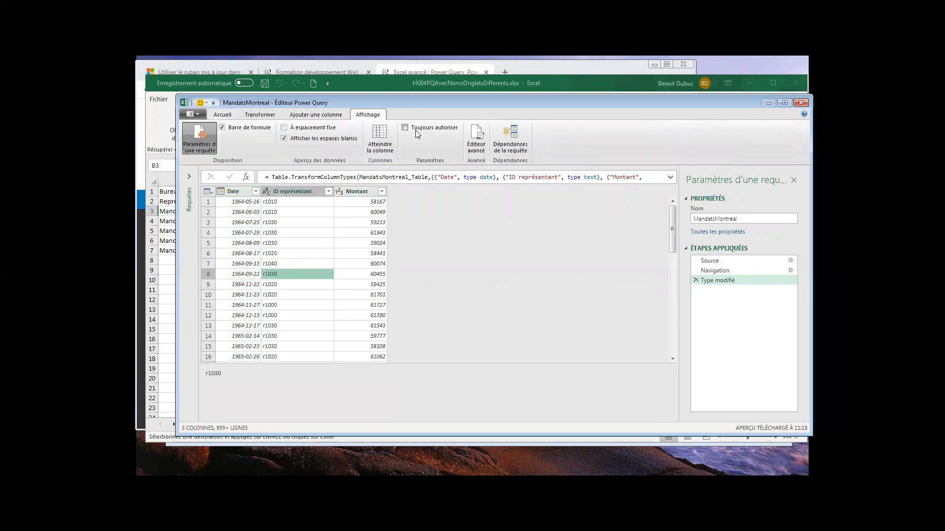
{"action": "left_click", "coordinate": [476, 139]}
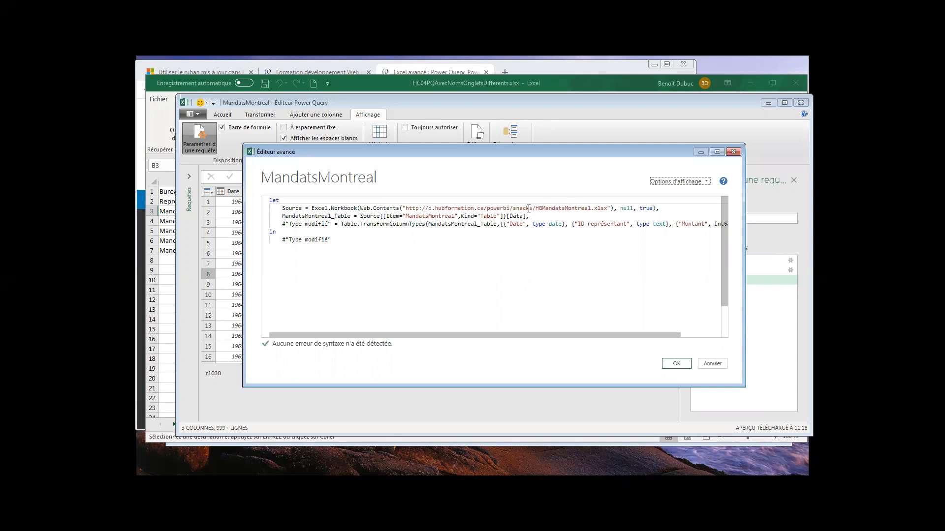
{"action": "left_click_drag", "start_coordinate": [537, 208], "coordinate": [610, 209]}
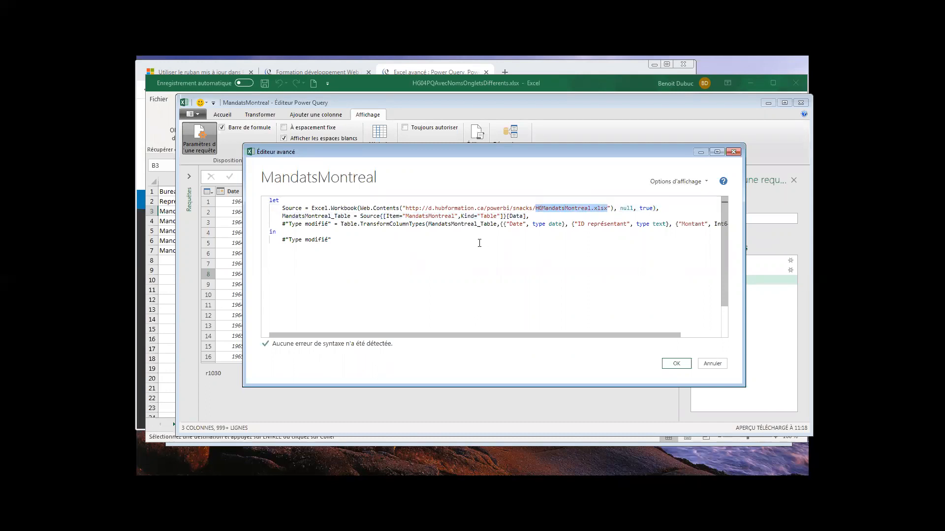
{"action": "left_click", "coordinate": [413, 217]}
{"action": "left_click_drag", "start_coordinate": [405, 216], "coordinate": [455, 217]}
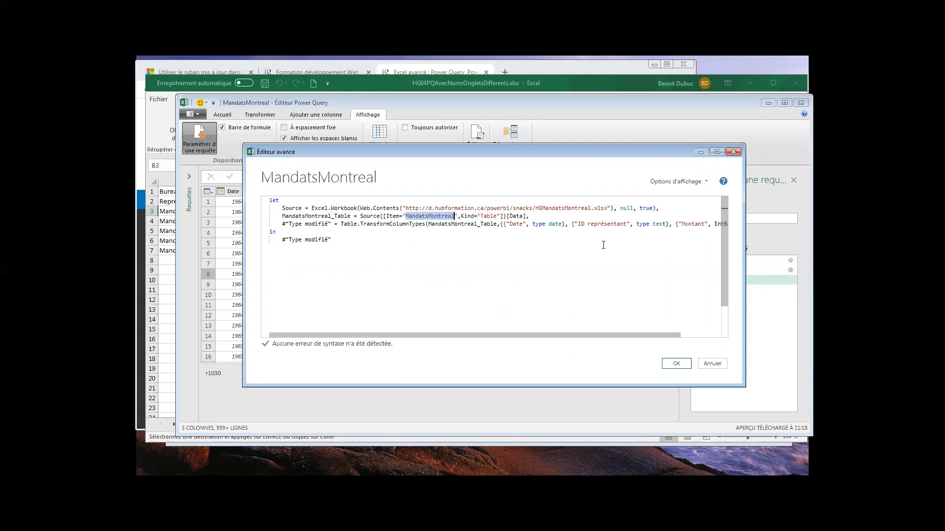
{"action": "left_click", "coordinate": [559, 230]}
{"action": "left_click_drag", "start_coordinate": [536, 208], "coordinate": [607, 208]}
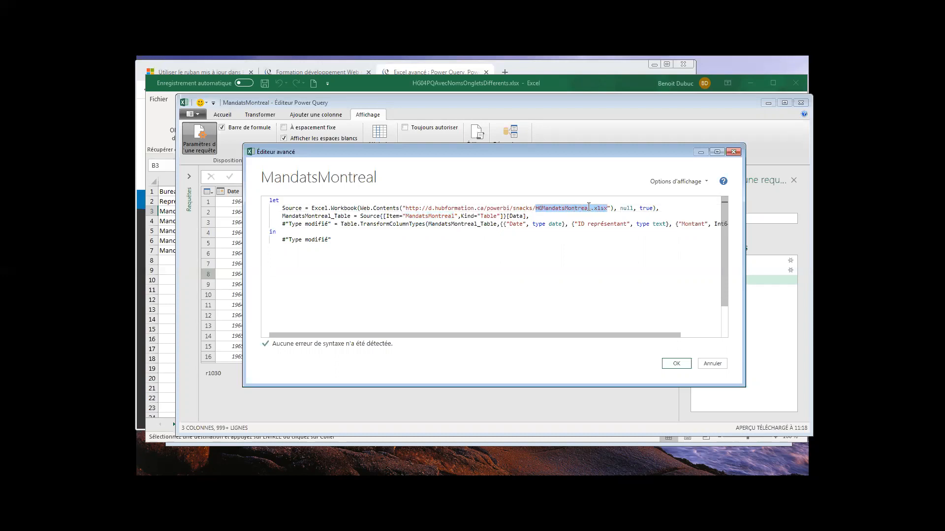
{"action": "right_click", "coordinate": [588, 207]}
{"action": "left_click", "coordinate": [599, 223]}
{"action": "left_click", "coordinate": [676, 364]}
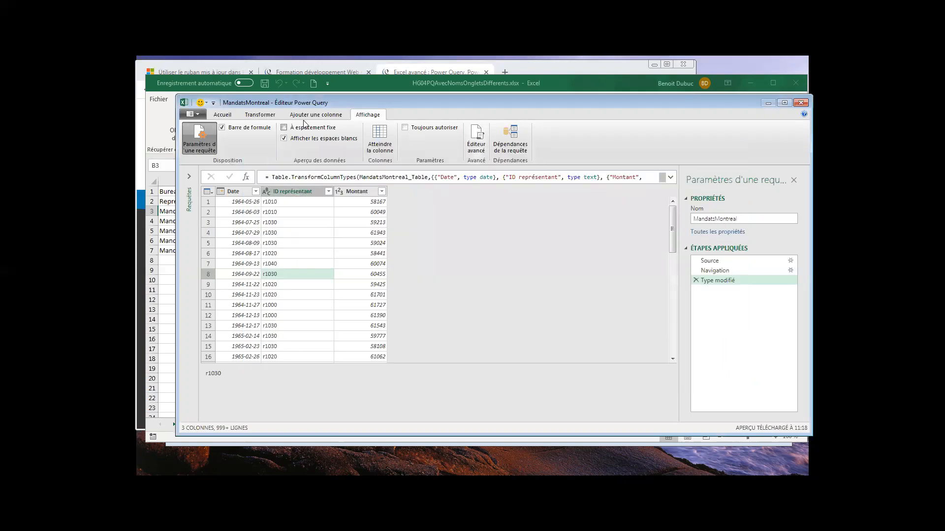
- Create a parameter named NomFichier of type Texte with the copied HGMandatsMontreal.xlsx as its current value
{"action": "left_click", "coordinate": [223, 115]}
{"action": "left_click", "coordinate": [653, 152]}
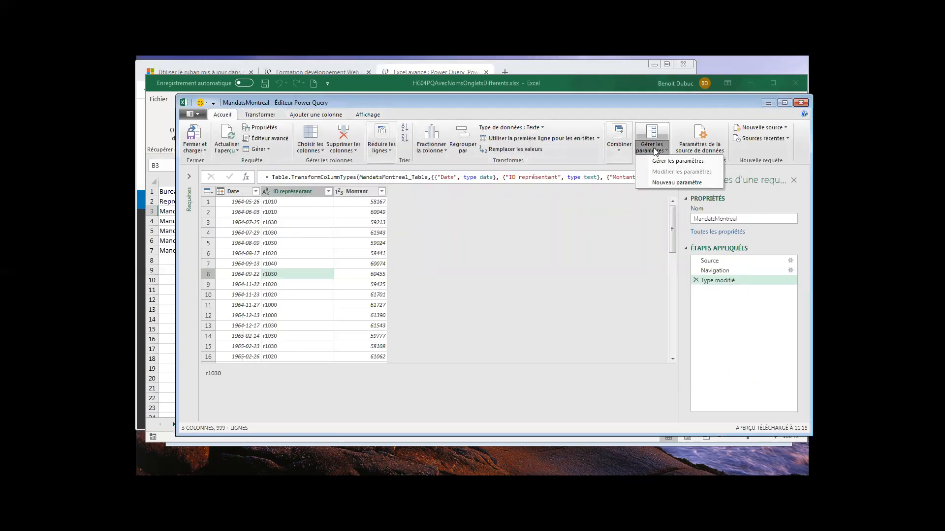
{"action": "left_click", "coordinate": [659, 182]}
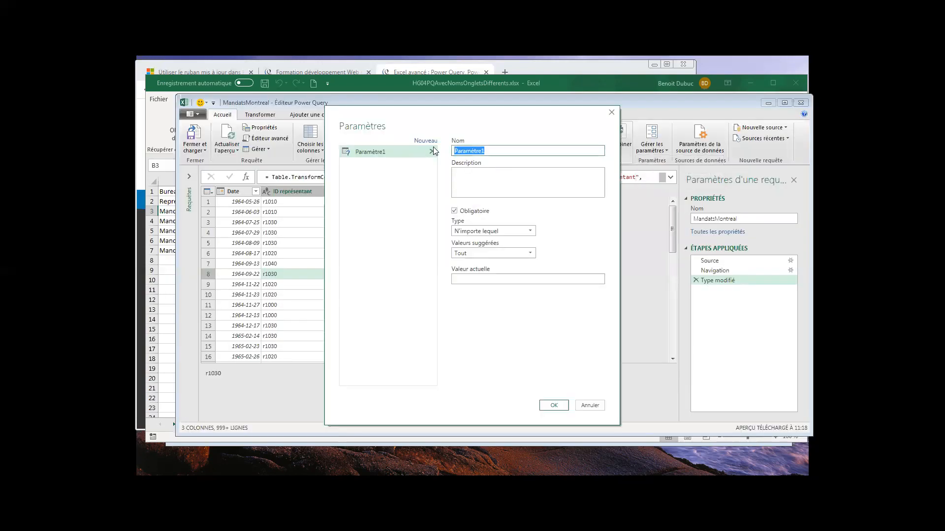
{"action": "type", "text": "Nom"}
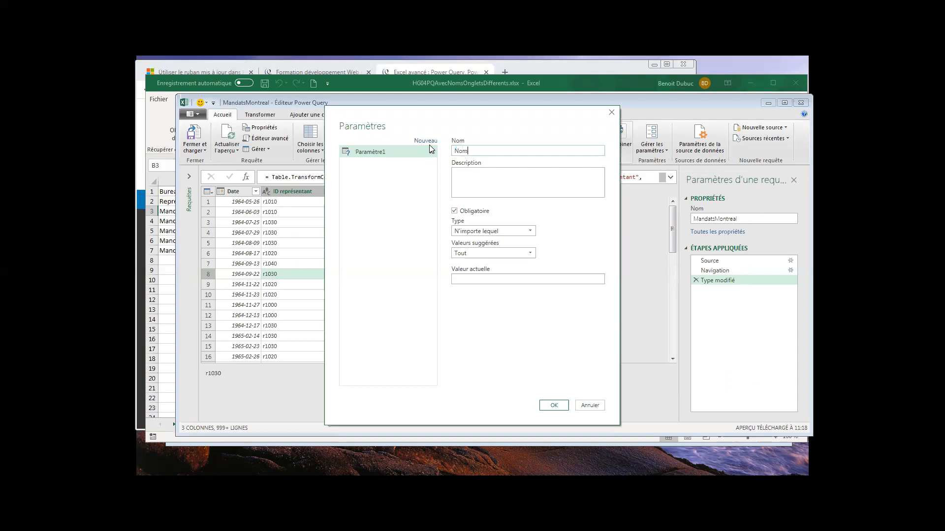
{"action": "type", "text": "Fichier"}
{"action": "left_click", "coordinate": [493, 234]}
{"action": "left_click", "coordinate": [485, 310]}
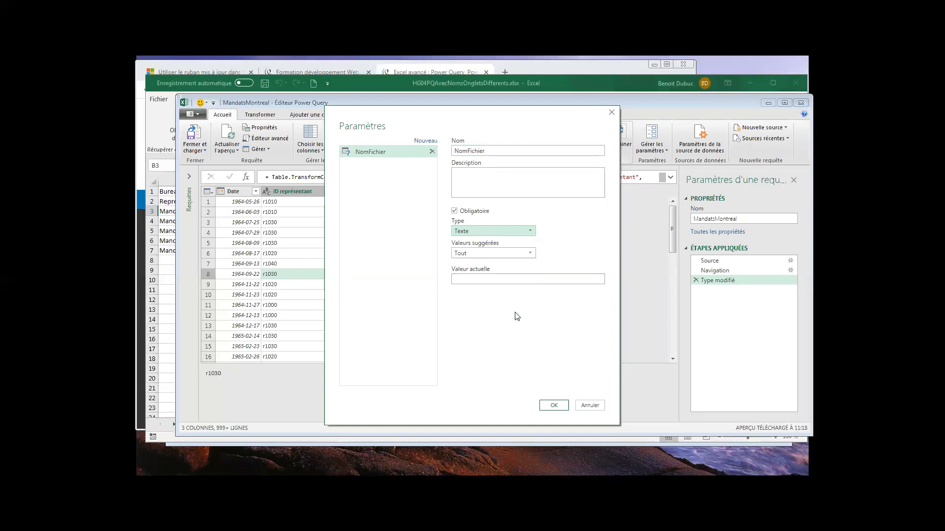
{"action": "left_click", "coordinate": [466, 280]}
{"action": "right_click", "coordinate": [467, 280]}
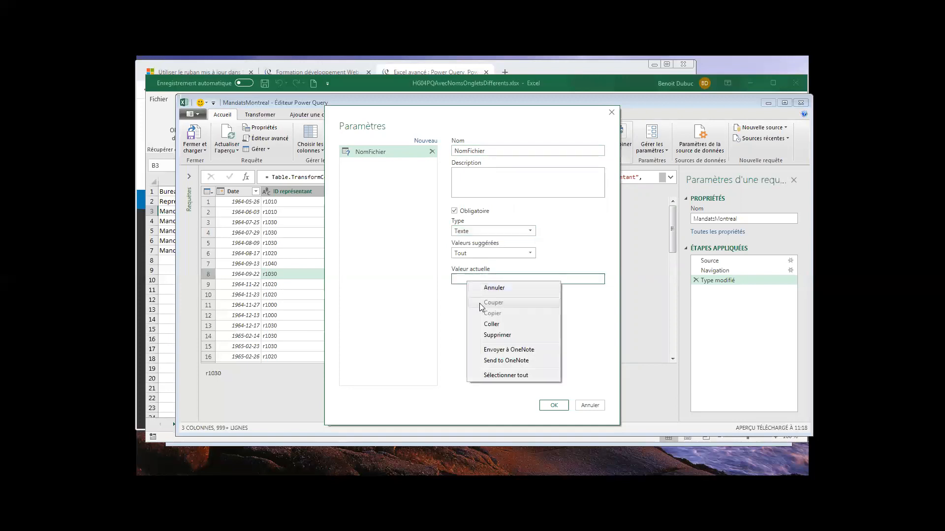
{"action": "left_click", "coordinate": [499, 324]}
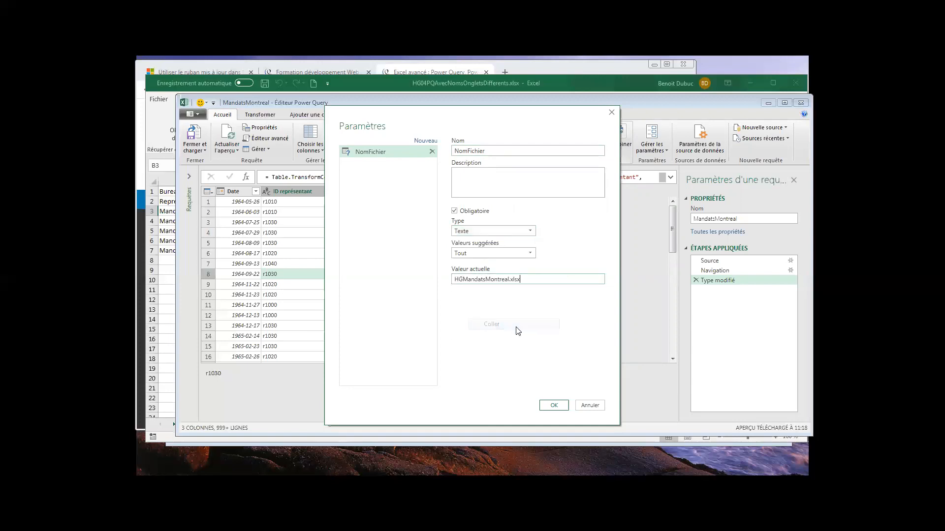
{"action": "left_click", "coordinate": [562, 409]}
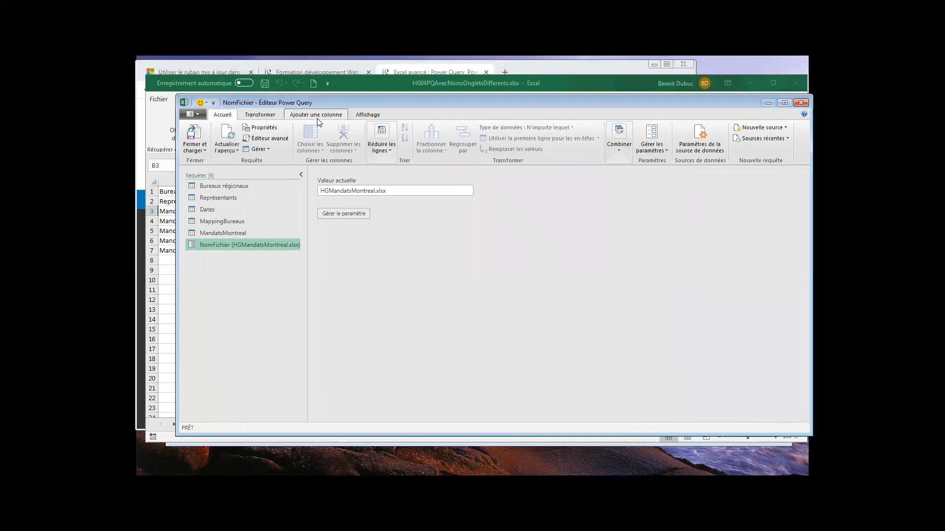
{"action": "left_click", "coordinate": [367, 114]}
{"action": "left_click", "coordinate": [475, 142]}
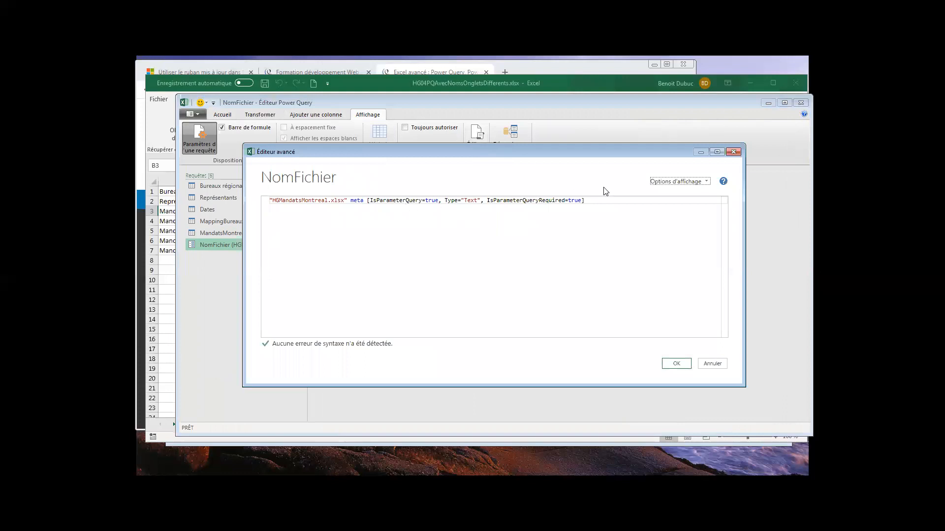
{"action": "left_click", "coordinate": [734, 151]}
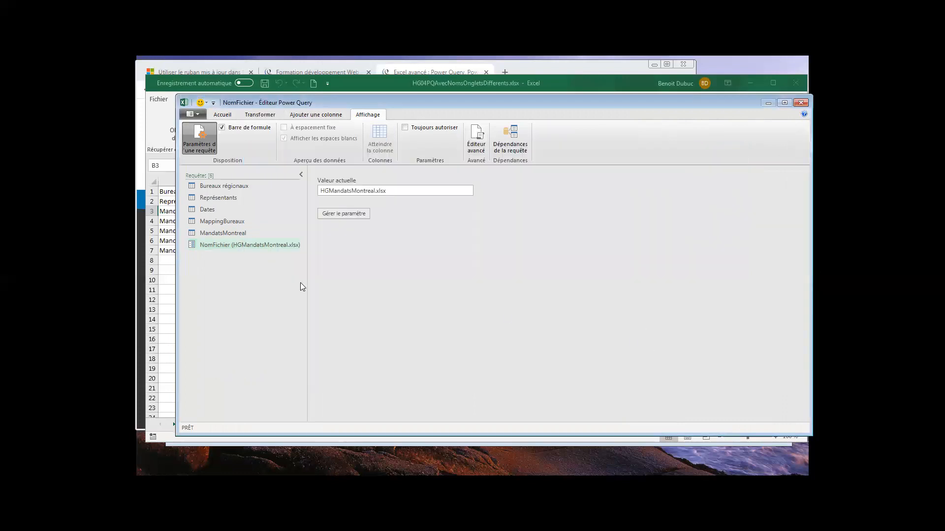
- Copy the table name MandatsMontreal from the Item value in the MandatsMontreal query's M code
{"action": "left_click", "coordinate": [224, 235]}
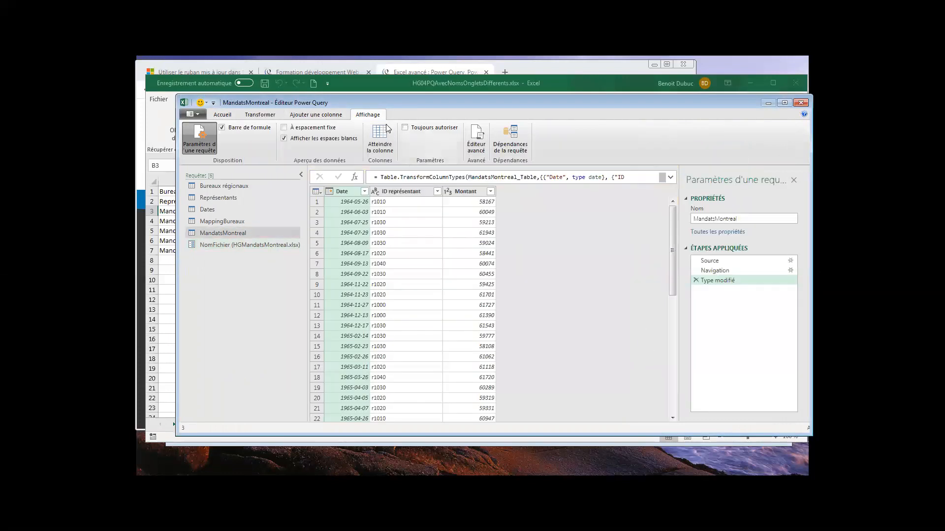
{"action": "left_click", "coordinate": [476, 139]}
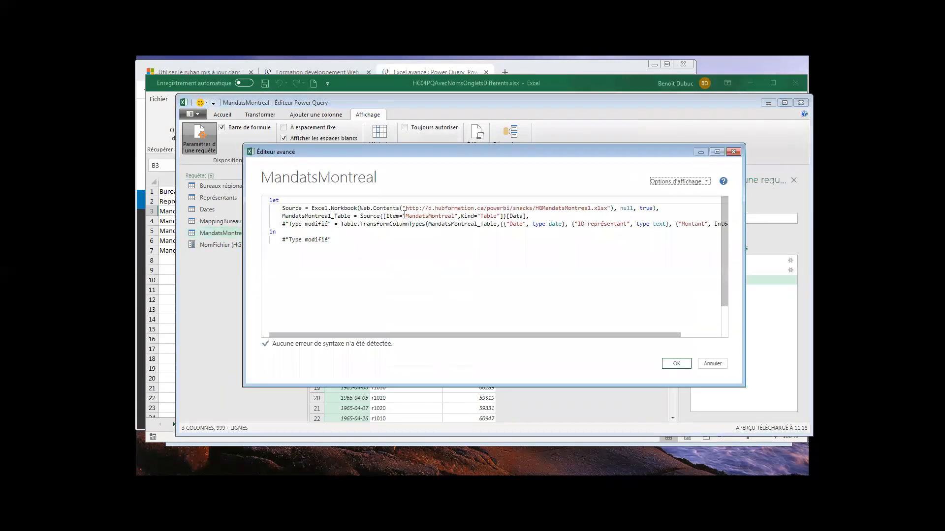
{"action": "left_click_drag", "start_coordinate": [405, 216], "coordinate": [453, 216]}
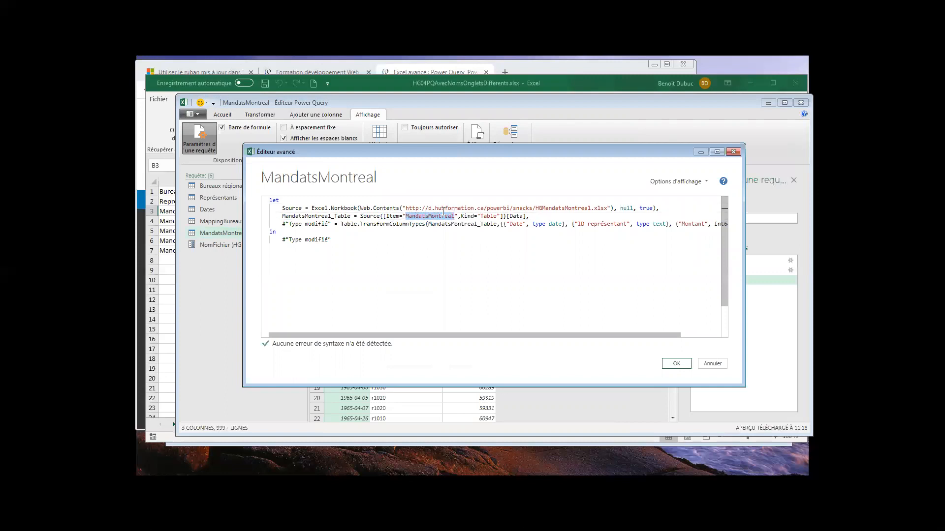
{"action": "right_click", "coordinate": [444, 211]}
{"action": "left_click", "coordinate": [448, 234]}
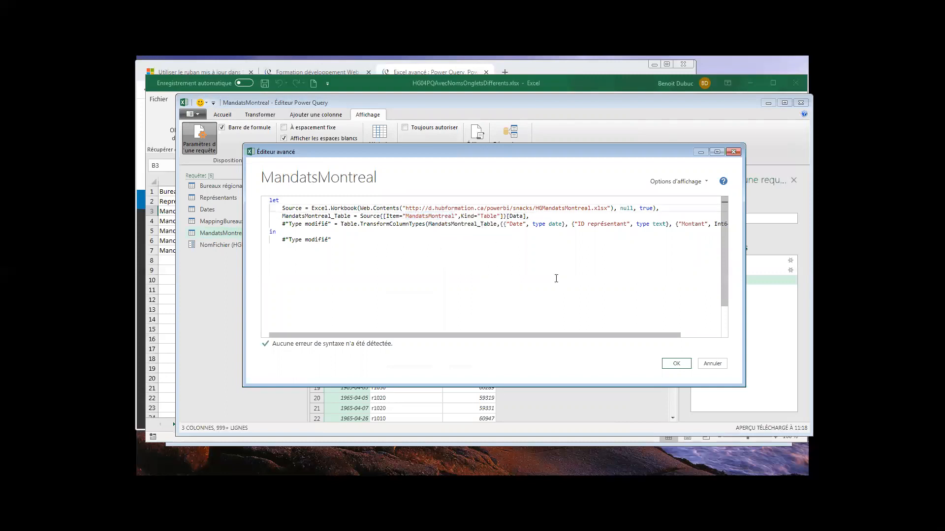
{"action": "left_click", "coordinate": [676, 363]}
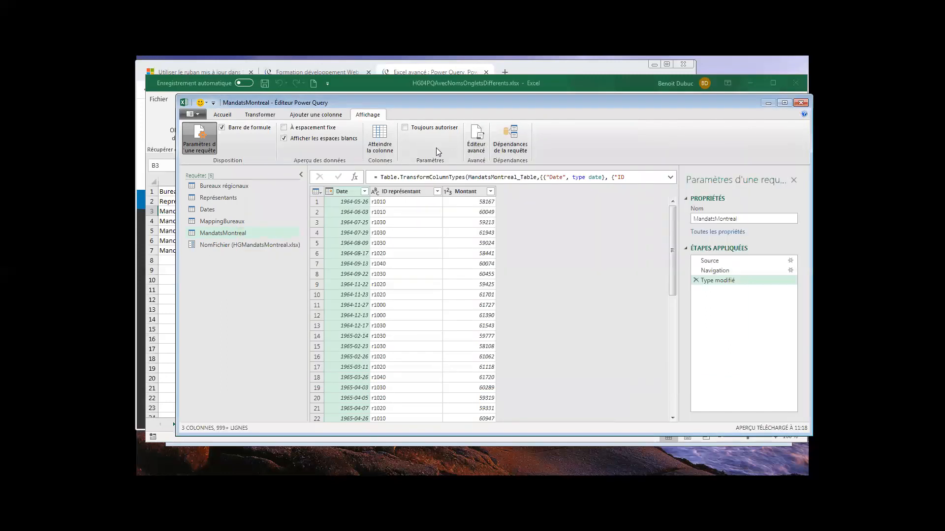
- Add a new parameter named NomTable and set its type to Texte
{"action": "left_click", "coordinate": [218, 115]}
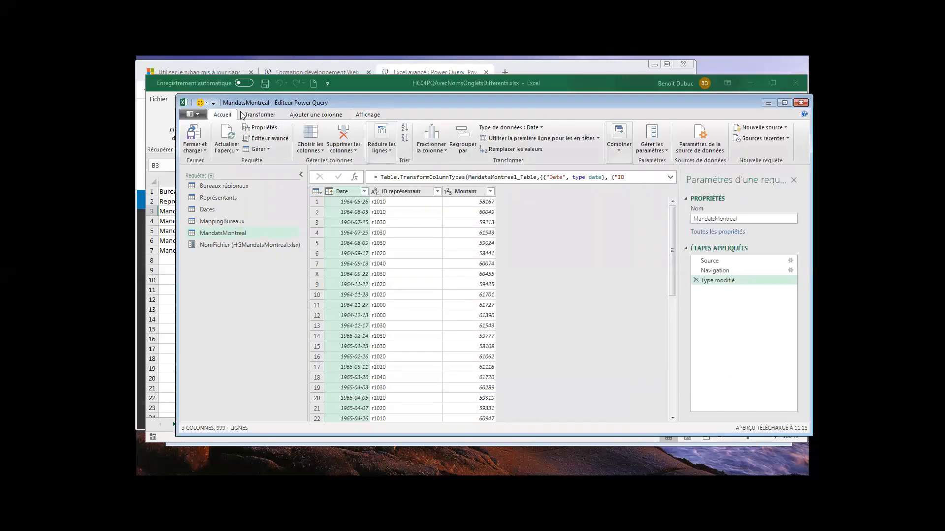
{"action": "left_click", "coordinate": [660, 149]}
{"action": "left_click", "coordinate": [666, 181]}
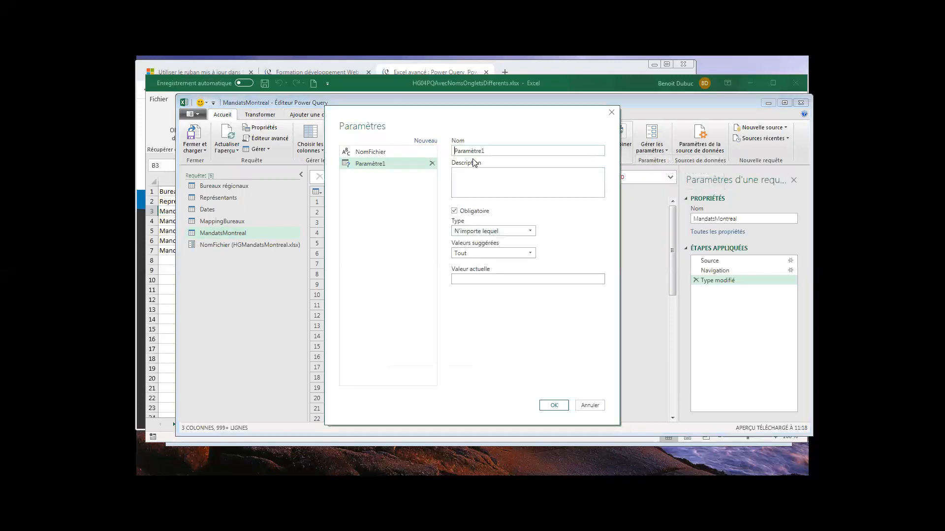
{"action": "double_click", "coordinate": [482, 151]}
{"action": "type", "text": "N"}
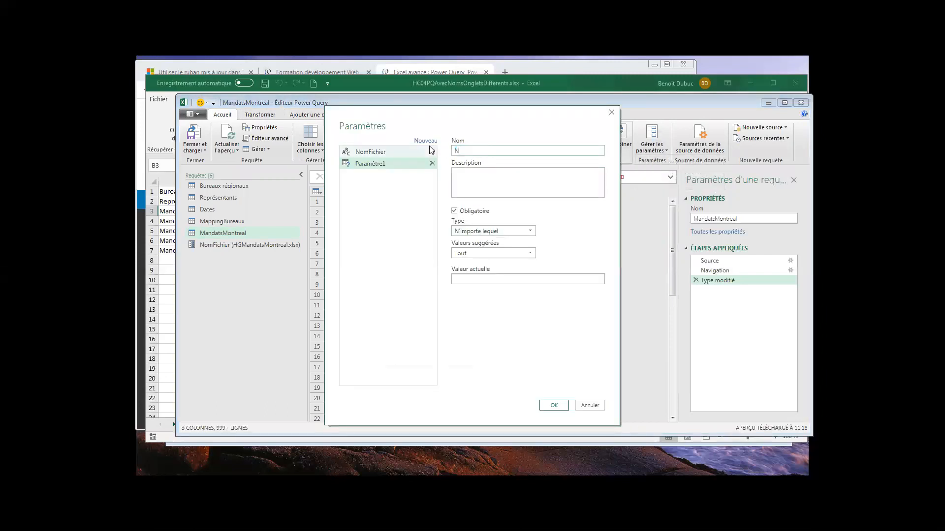
{"action": "type", "text": "omTable"}
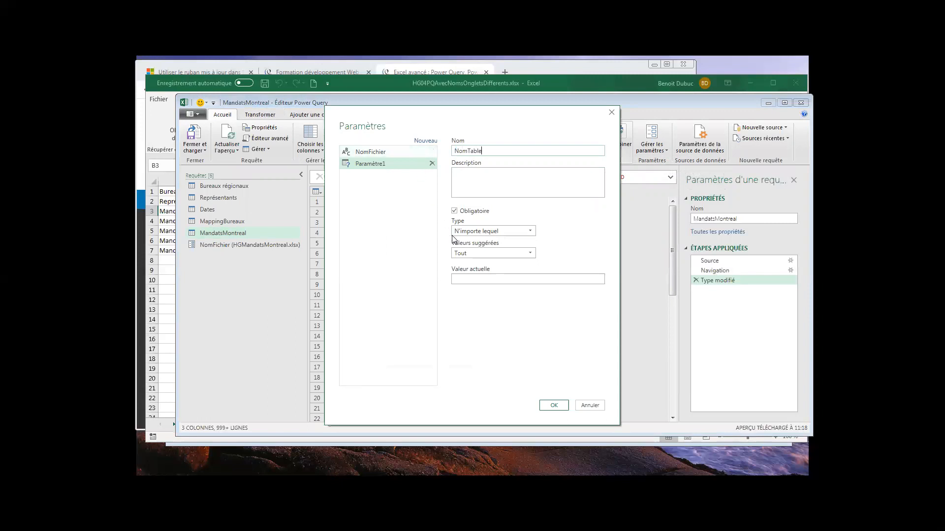
{"action": "left_click", "coordinate": [471, 254]}
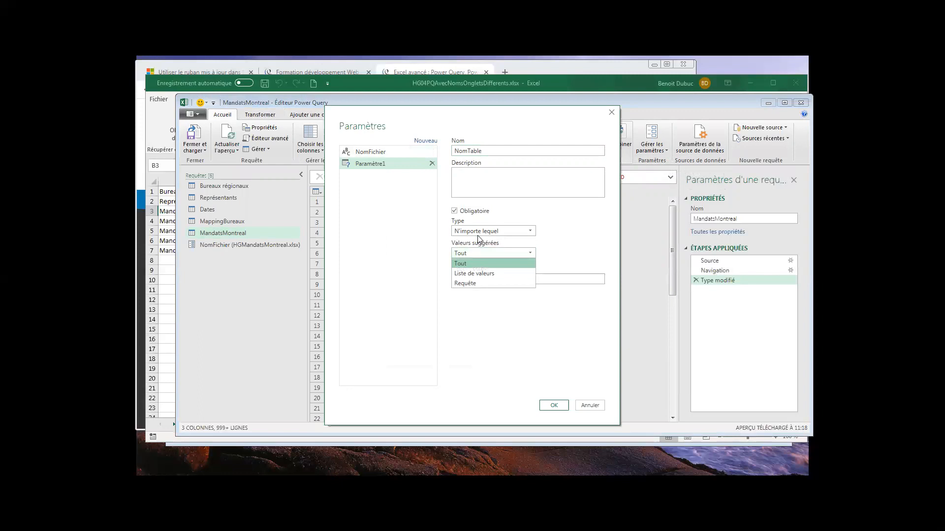
{"action": "left_click", "coordinate": [479, 231]}
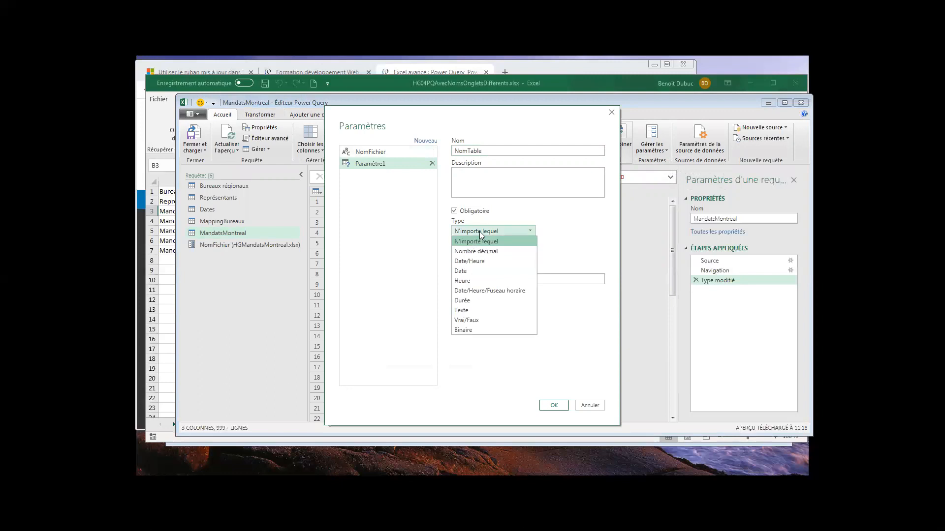
{"action": "left_click", "coordinate": [469, 310]}
- Give the NomTable parameter the placeholder current value TODO and create the parameter
{"action": "left_click", "coordinate": [469, 278]}
{"action": "right_click", "coordinate": [469, 278]}
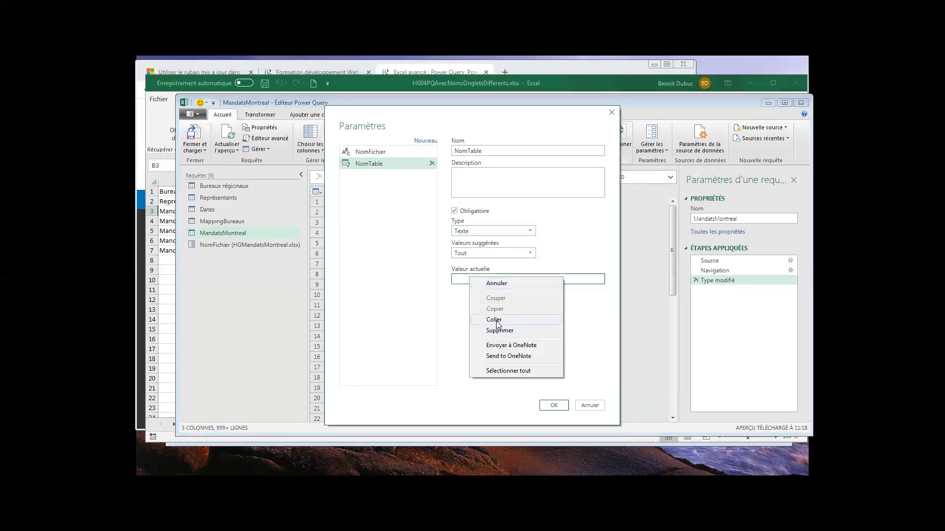
{"action": "left_click", "coordinate": [497, 319]}
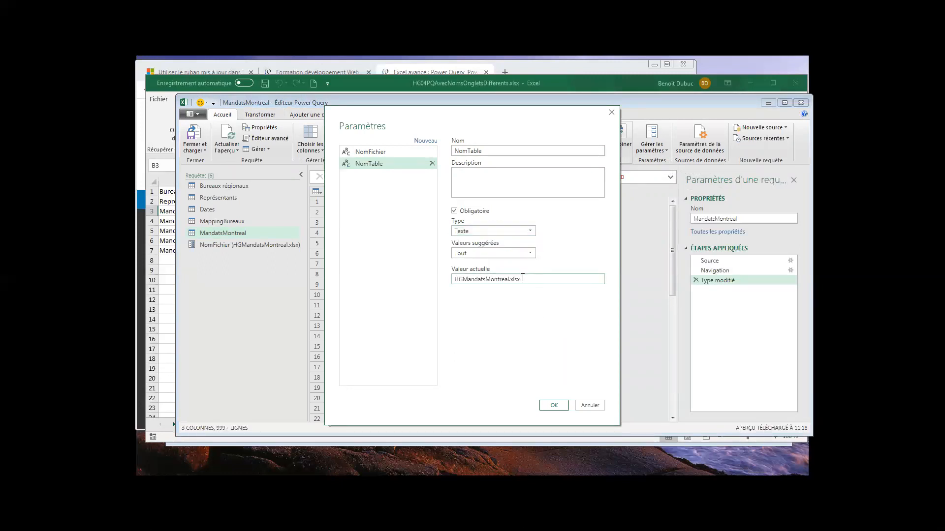
{"action": "left_click_drag", "start_coordinate": [524, 279], "coordinate": [432, 280]}
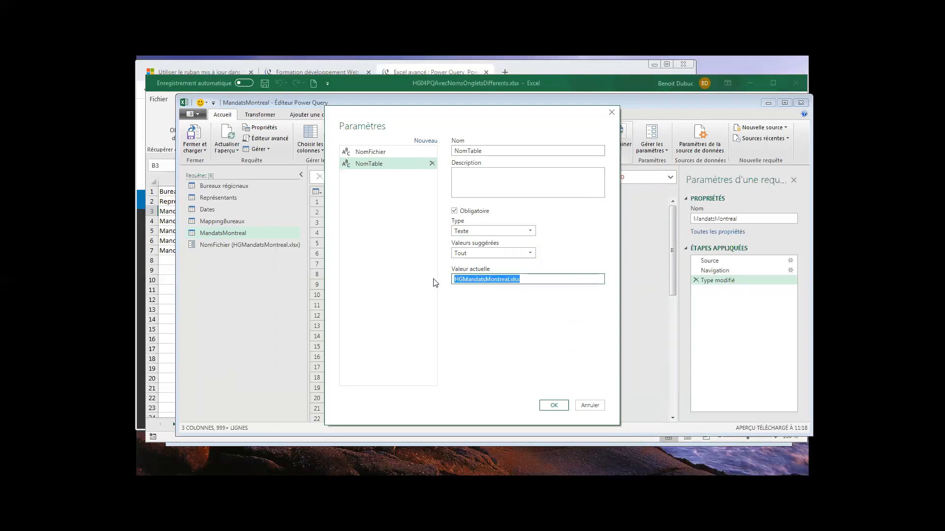
{"action": "type", "text": "T"}
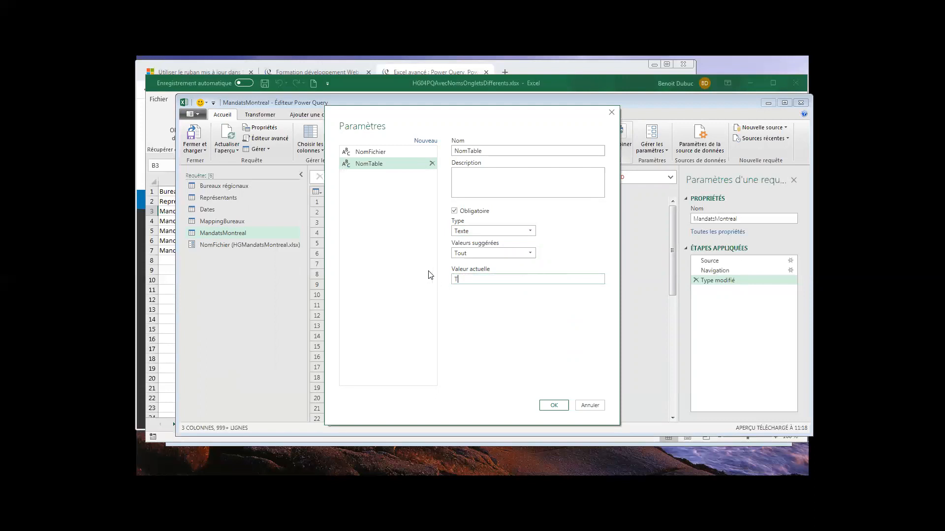
{"action": "type", "text": "ODO"}
{"action": "left_click", "coordinate": [553, 405]}
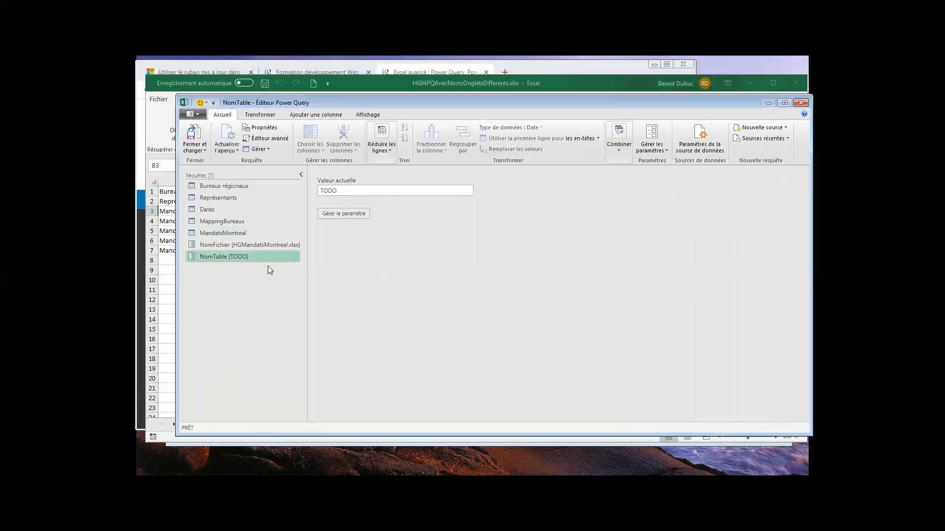
- Copy the table name MandatsMontreal from the Item value in the MandatsMontreal query's M code
{"action": "left_click", "coordinate": [234, 235]}
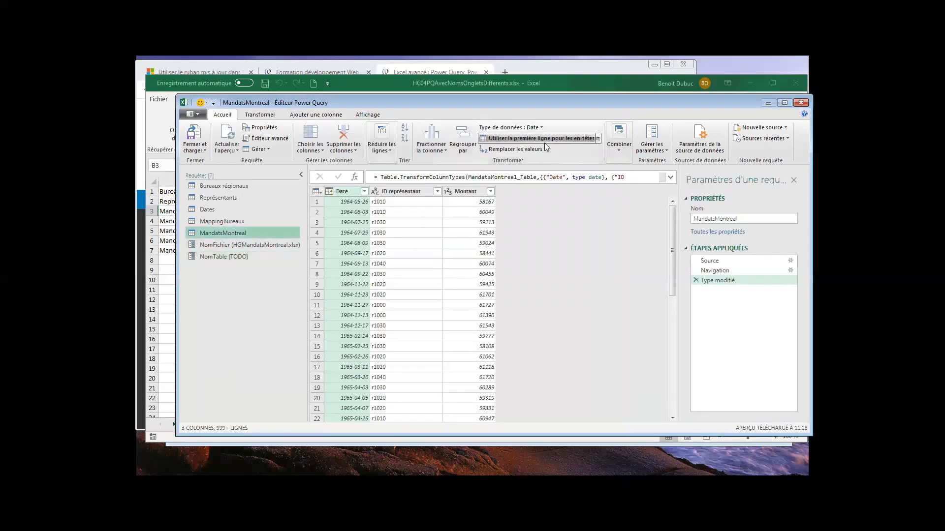
{"action": "left_click", "coordinate": [356, 115]}
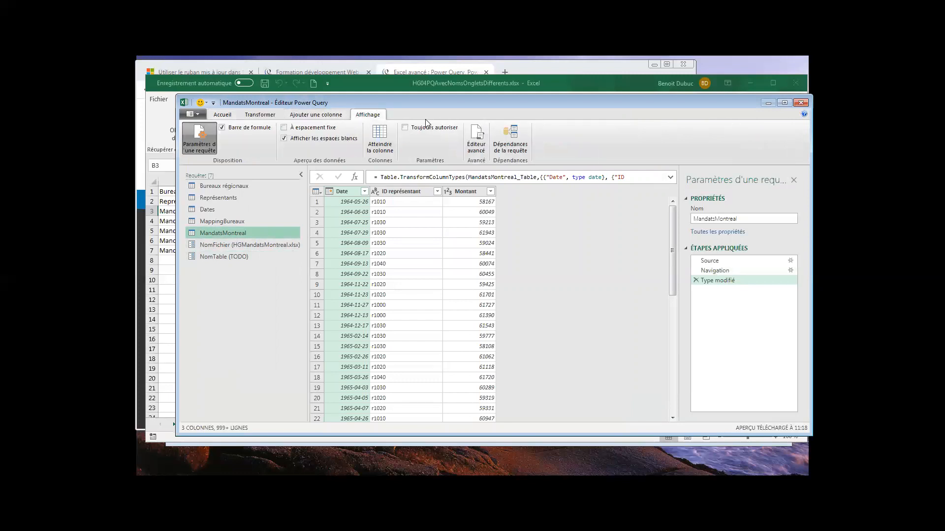
{"action": "left_click", "coordinate": [475, 134]}
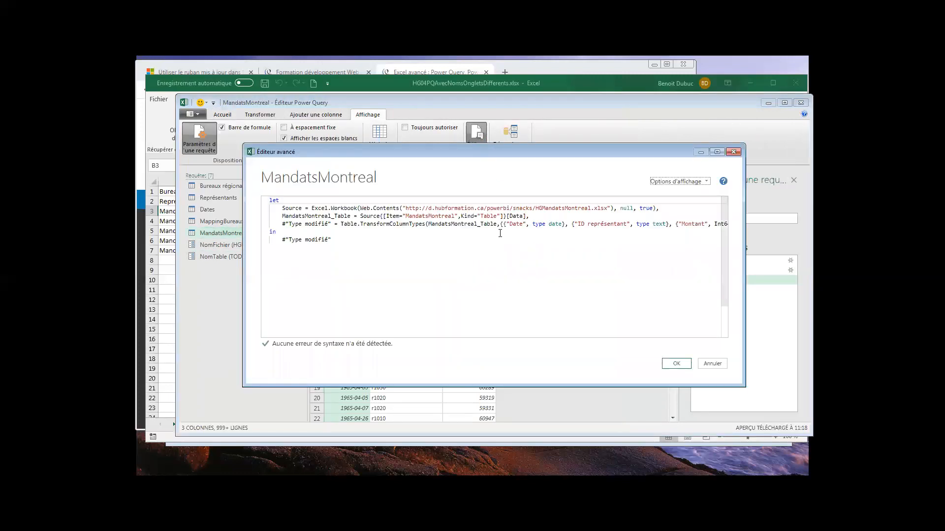
{"action": "left_click", "coordinate": [406, 217]}
{"action": "left_click_drag", "start_coordinate": [406, 217], "coordinate": [445, 217]}
{"action": "right_click", "coordinate": [444, 217]}
{"action": "left_click", "coordinate": [457, 240]}
{"action": "left_click", "coordinate": [675, 365]}
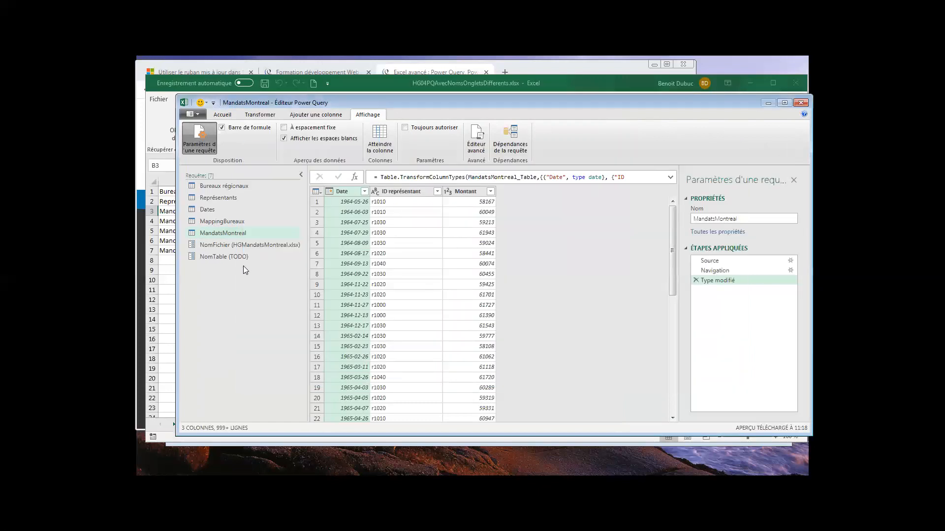
- Replace the NomTable parameter's current value with the copied table name MandatsMontreal
{"action": "left_click", "coordinate": [232, 257]}
{"action": "double_click", "coordinate": [355, 189]}
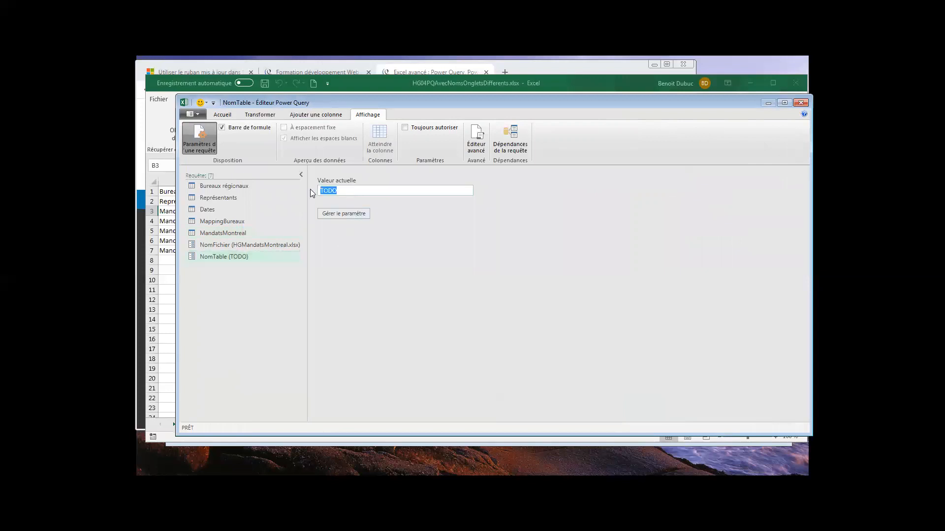
{"action": "right_click", "coordinate": [326, 189]}
{"action": "left_click", "coordinate": [364, 239]}
{"action": "left_click", "coordinate": [236, 247]}
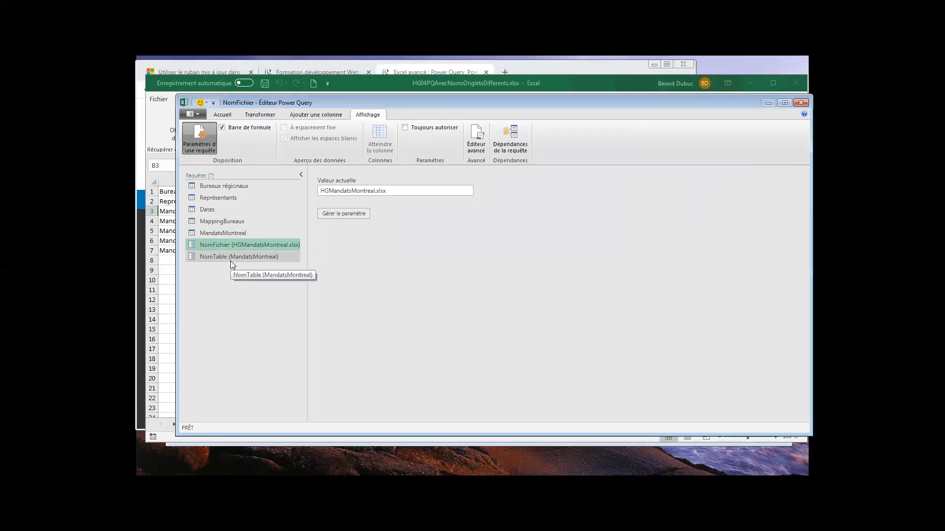
{"action": "left_click", "coordinate": [221, 234]}
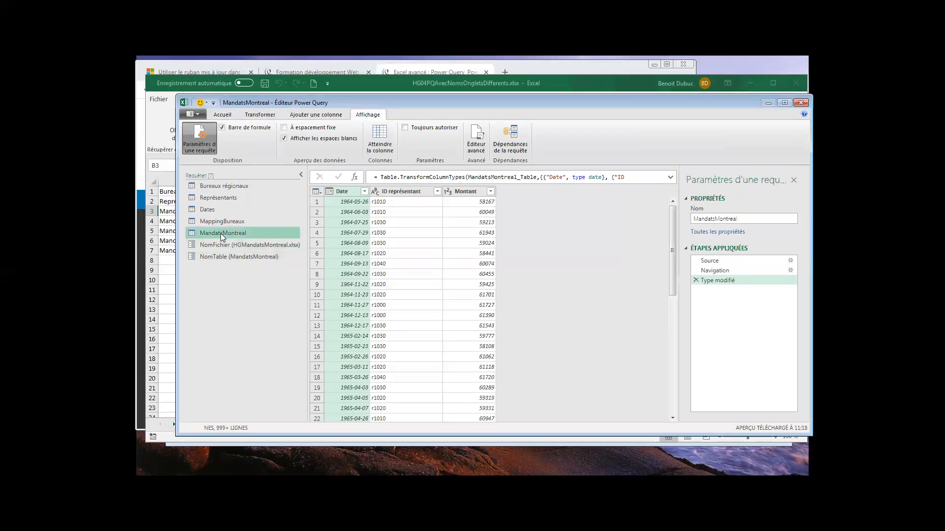
{"action": "left_click", "coordinate": [793, 260]}
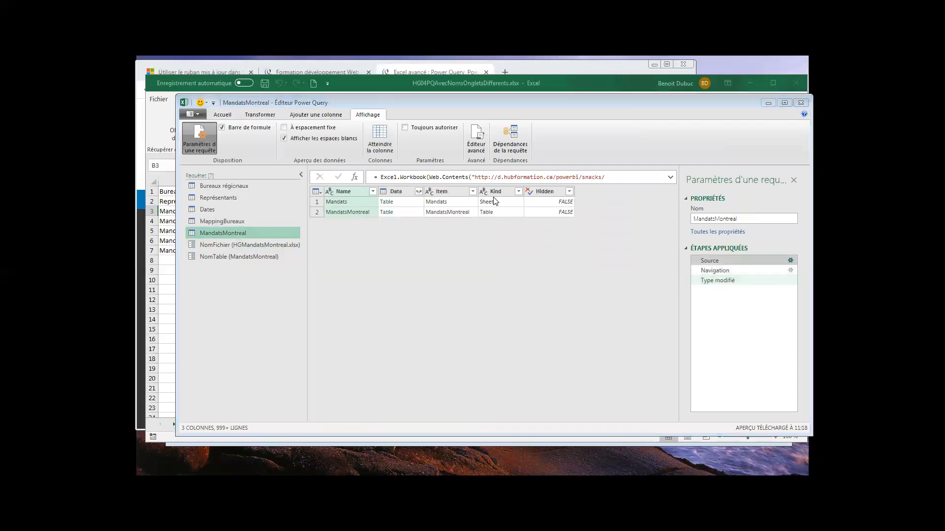
{"action": "left_click", "coordinate": [789, 261]}
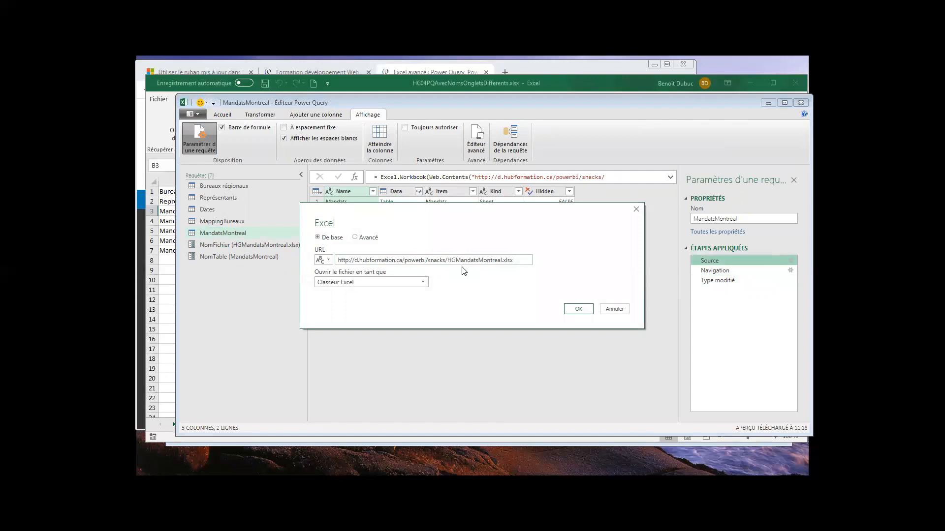
{"action": "left_click_drag", "start_coordinate": [447, 261], "coordinate": [527, 264]}
{"action": "left_click", "coordinate": [363, 238]}
{"action": "left_click_drag", "start_coordinate": [426, 262], "coordinate": [446, 265]}
{"action": "left_click", "coordinate": [418, 263]}
{"action": "left_click_drag", "start_coordinate": [384, 260], "coordinate": [462, 262]}
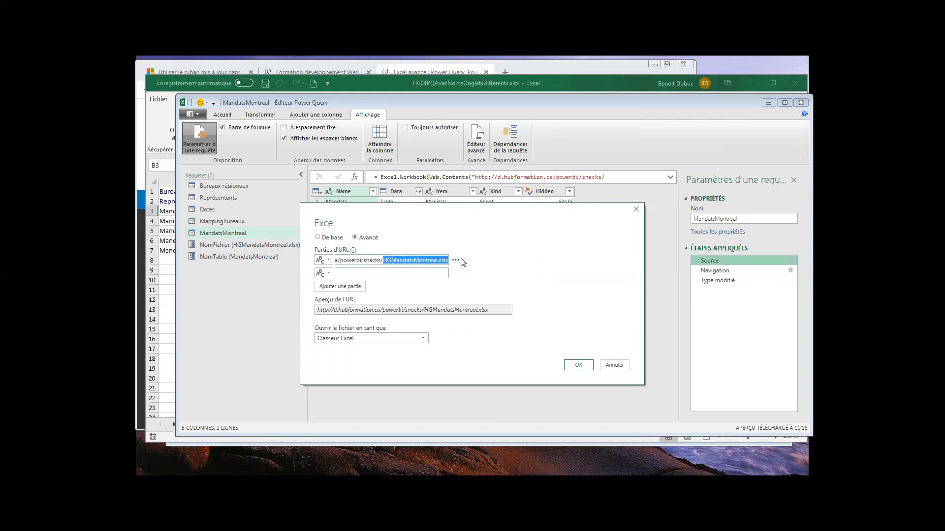
{"action": "key", "text": "ctrl+x"}
- Use the NomFichier parameter as the second URL part of the Source step and apply the settings
{"action": "left_click", "coordinate": [324, 274]}
{"action": "left_click", "coordinate": [331, 298]}
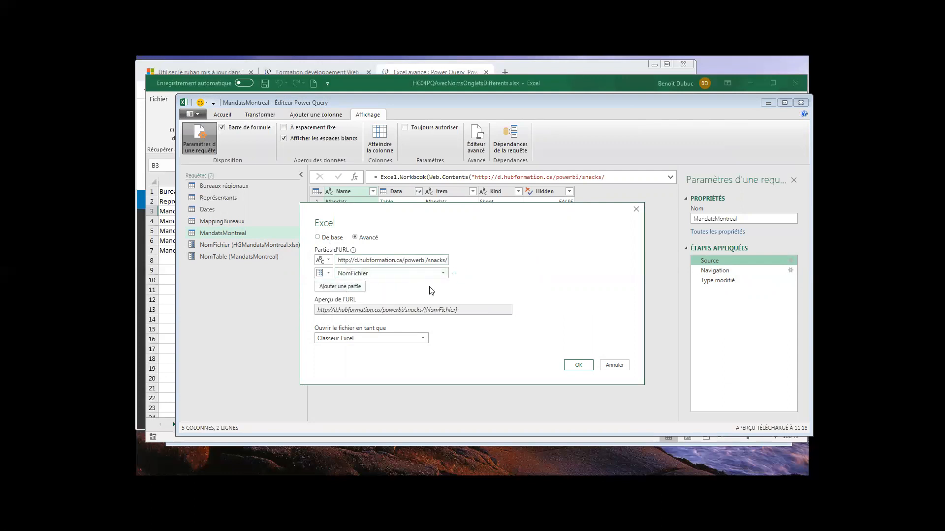
{"action": "left_click", "coordinate": [581, 365]}
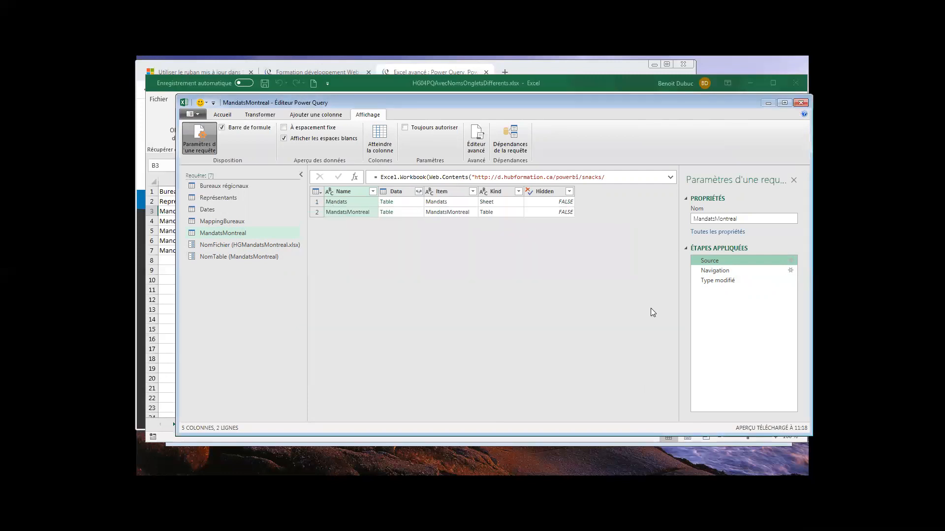
- Rename MandatsMontreal_Table to Mandats_Table in the MandatsMontreal query's M code, in both its definition and the Type modifié line
{"action": "left_click", "coordinate": [725, 281]}
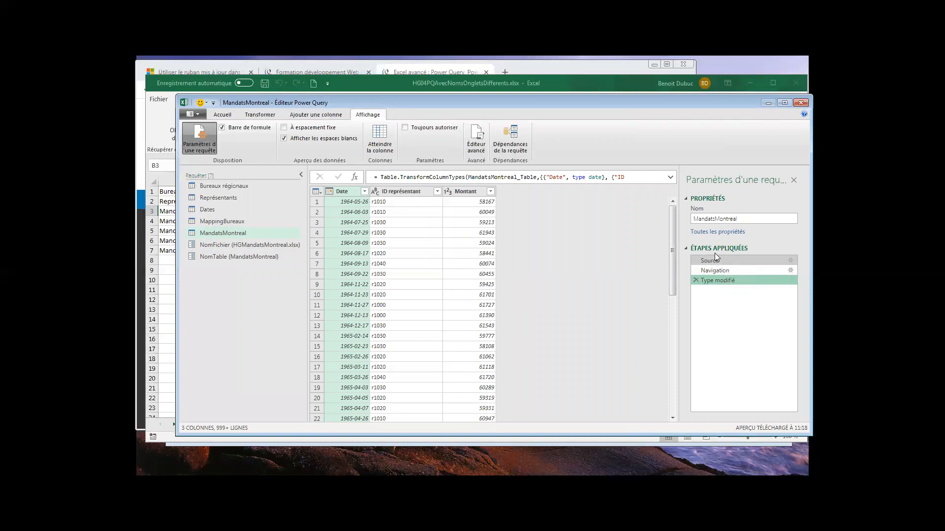
{"action": "left_click", "coordinate": [480, 142]}
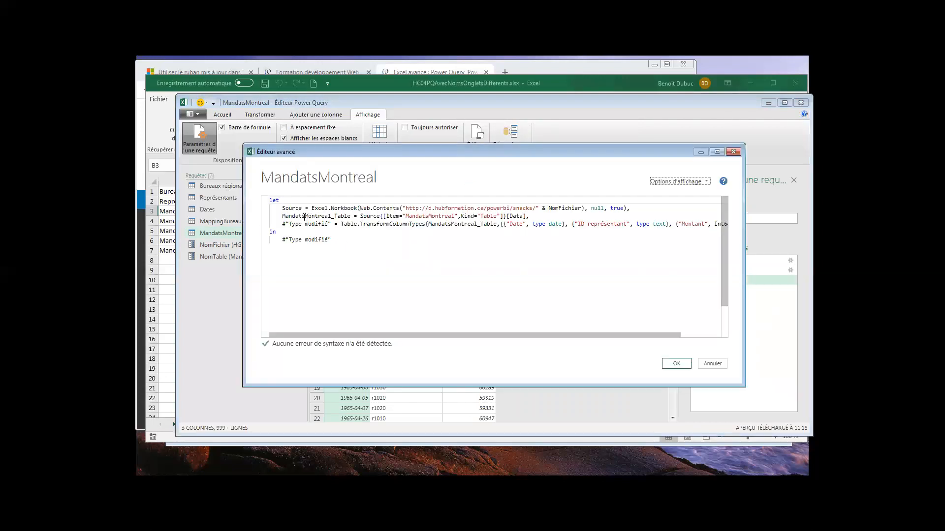
{"action": "left_click_drag", "start_coordinate": [308, 216], "coordinate": [331, 216]}
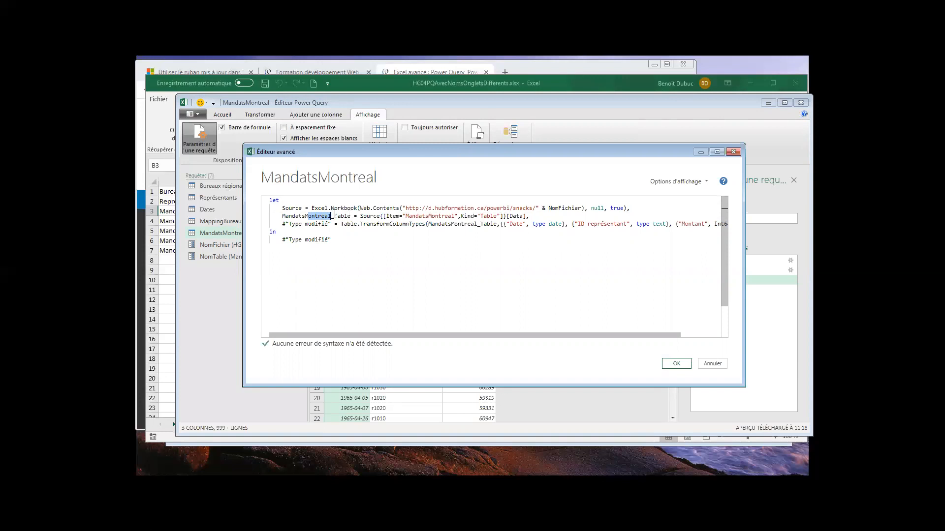
{"action": "key", "text": "BackSpace"}
{"action": "key", "text": "BackSpace"}
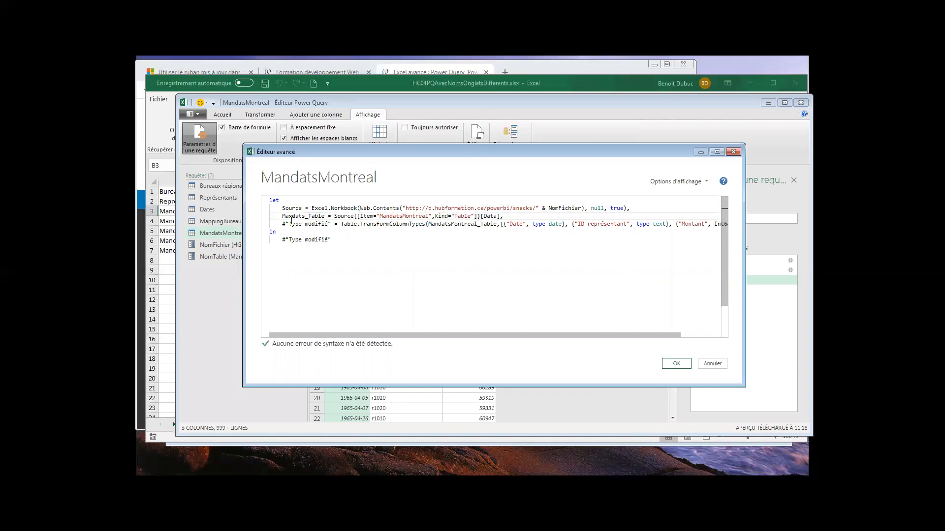
{"action": "left_click_drag", "start_coordinate": [283, 215], "coordinate": [326, 217]}
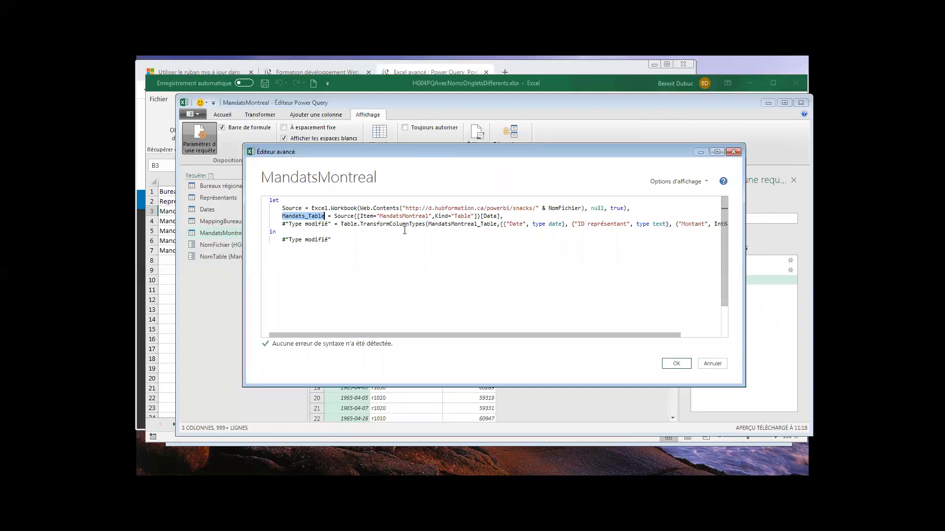
{"action": "left_click_drag", "start_coordinate": [428, 224], "coordinate": [498, 223]}
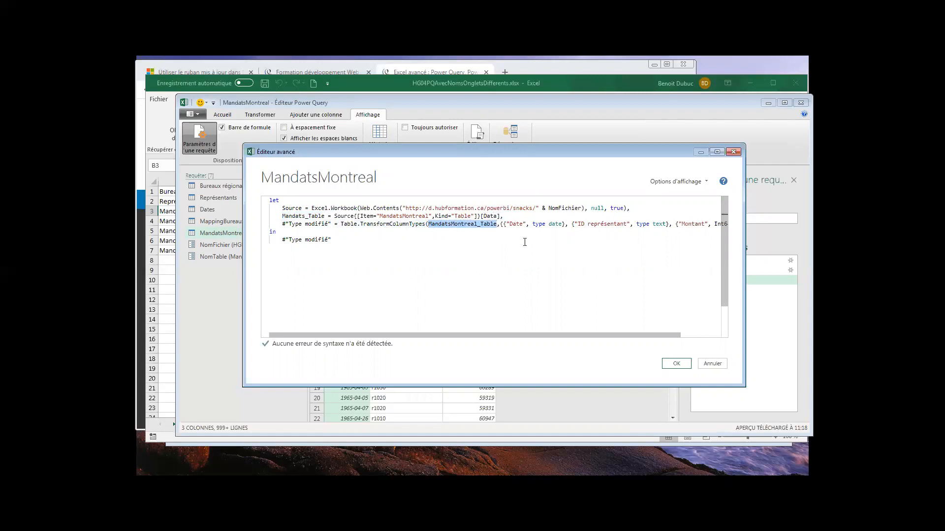
{"action": "key", "text": "ctrl+v"}
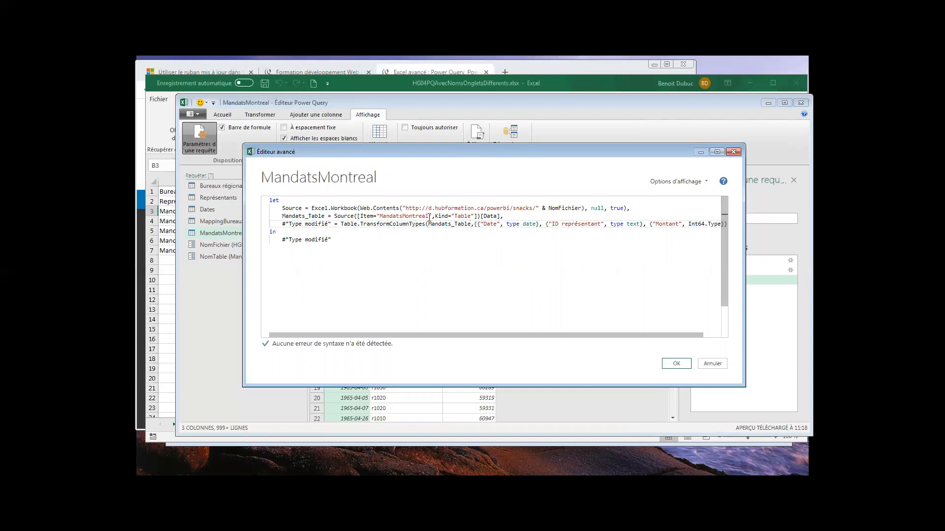
{"action": "left_click", "coordinate": [675, 363]}
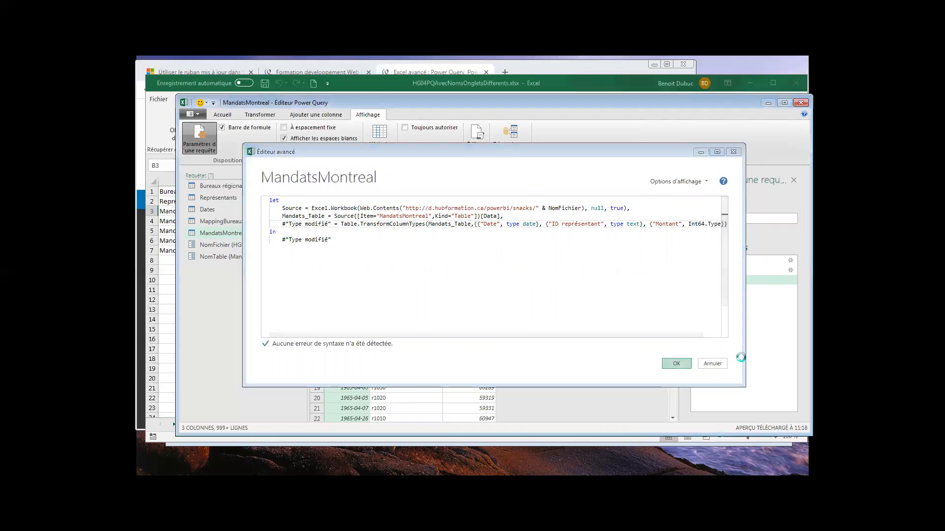
- Examine which resource the Navigation step of the MandatsMontreal query points to, leaving its settings as they are
{"action": "left_click", "coordinate": [788, 271]}
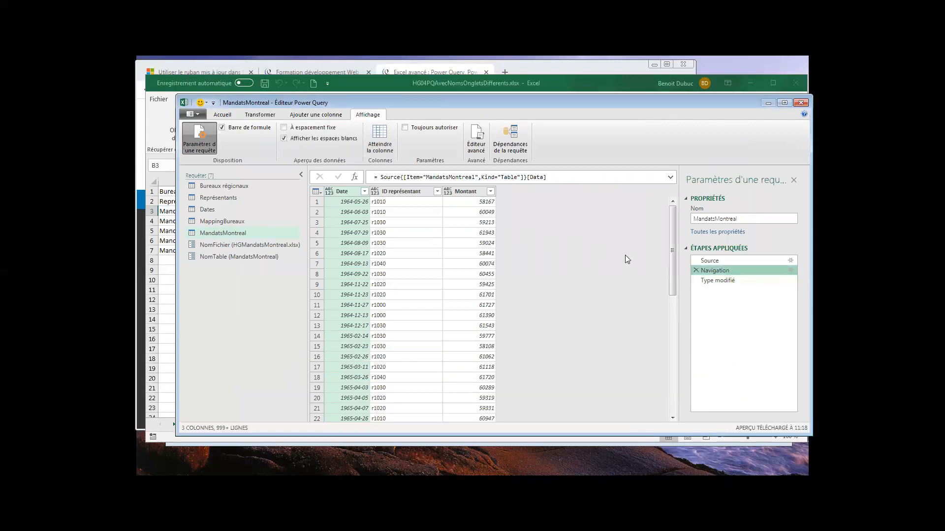
{"action": "left_click", "coordinate": [790, 270]}
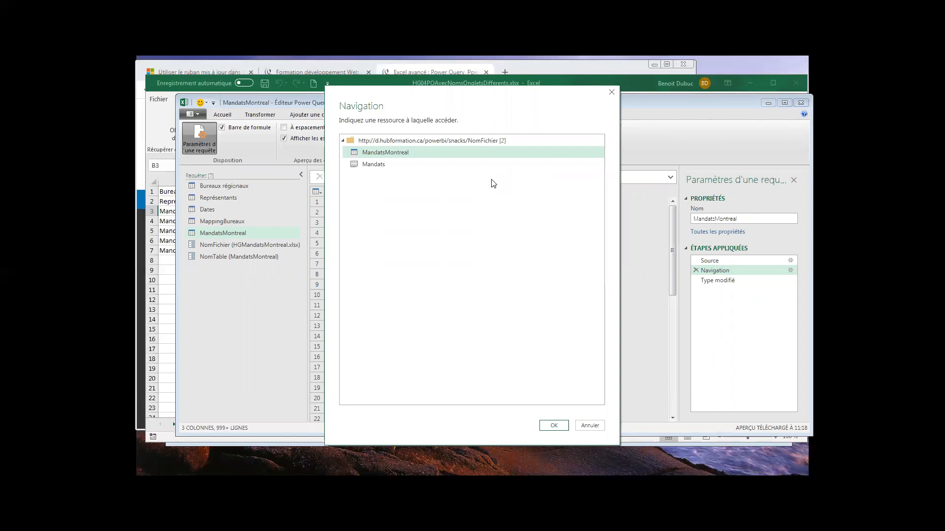
{"action": "left_click", "coordinate": [589, 425]}
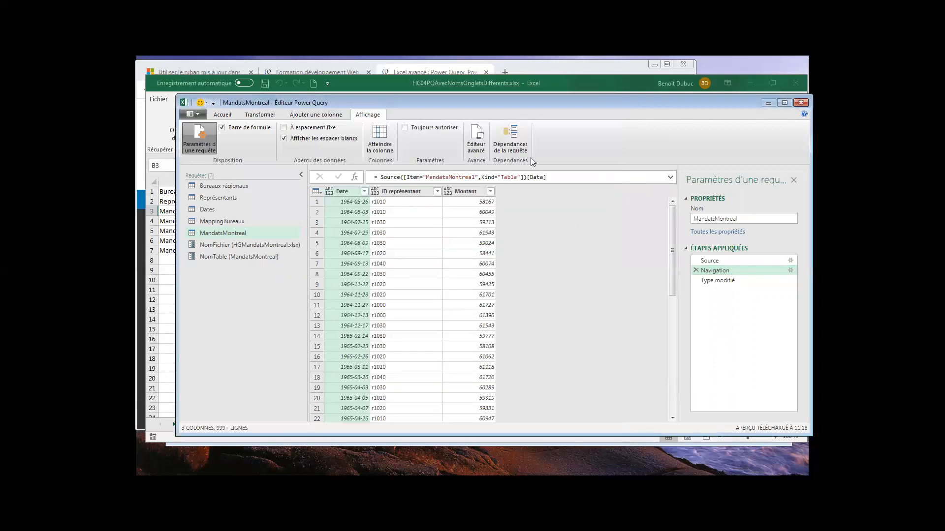
- Replace the literal "MandatsMontreal" item with the NomTable parameter in the MandatsMontreal query's M code, apply it and show the Type modifié step
{"action": "left_click", "coordinate": [476, 138]}
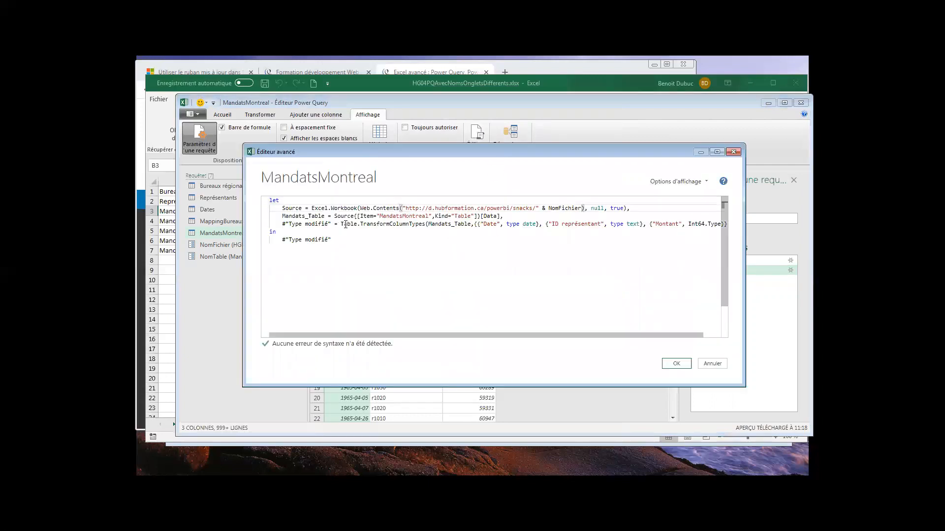
{"action": "left_click_drag", "start_coordinate": [376, 215], "coordinate": [431, 217]}
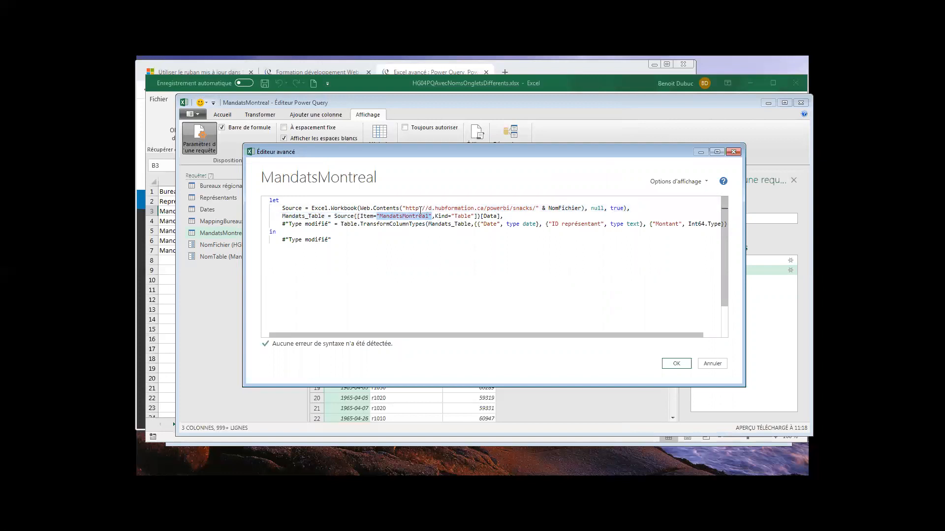
{"action": "key", "text": "Delete"}
{"action": "type", "text": "Nom"}
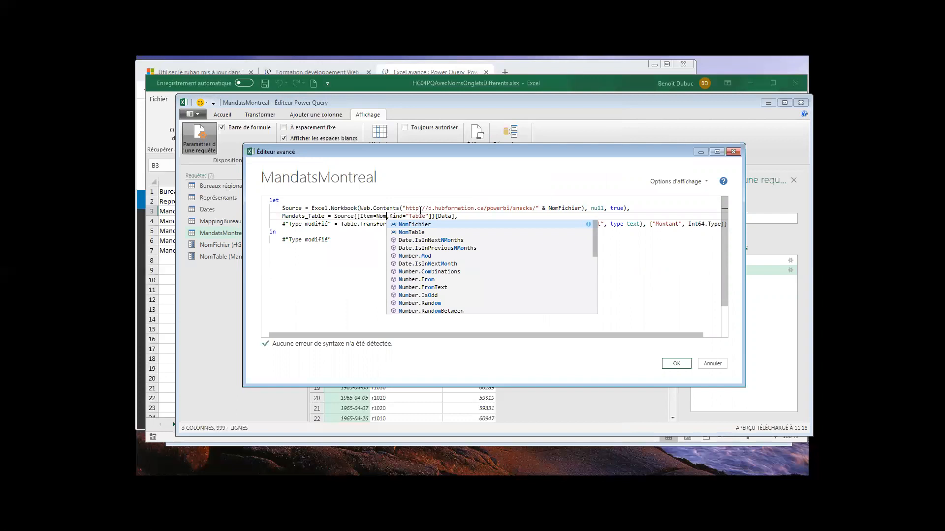
{"action": "double_click", "coordinate": [412, 231]}
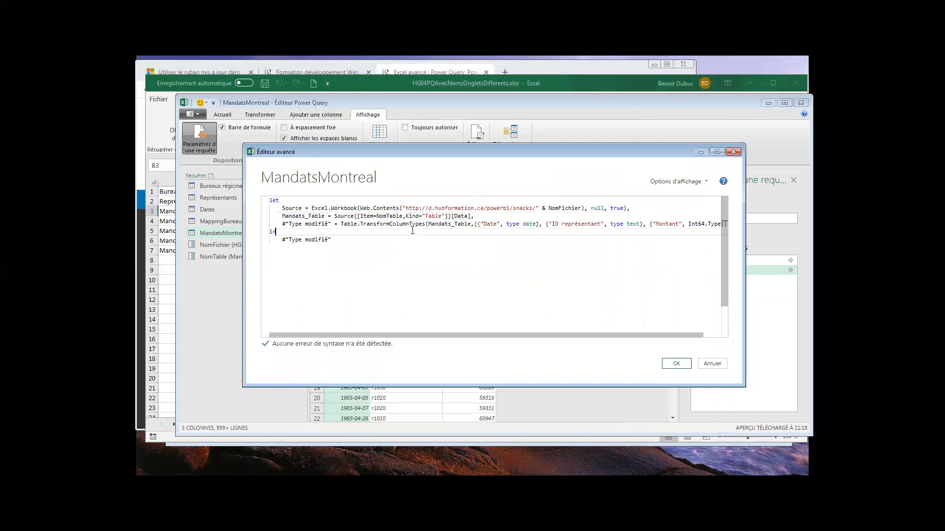
{"action": "left_click", "coordinate": [676, 363]}
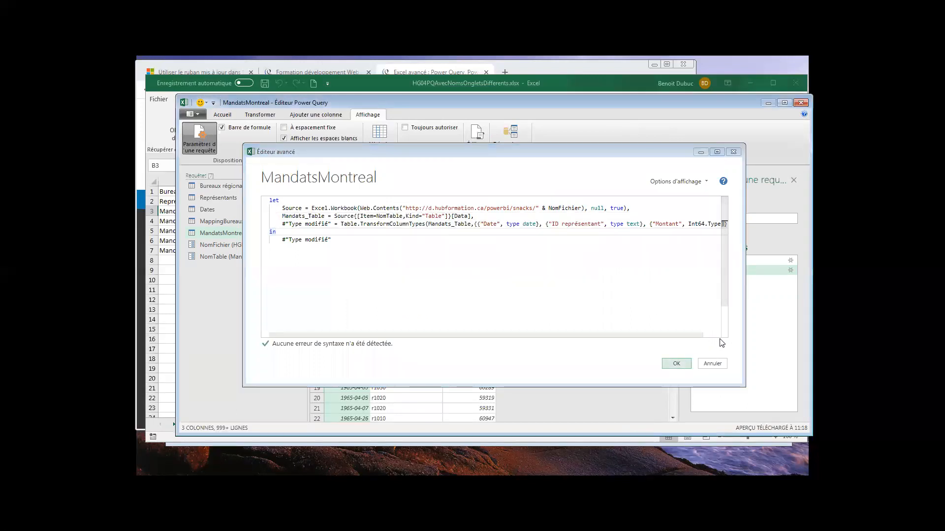
{"action": "left_click", "coordinate": [720, 282]}
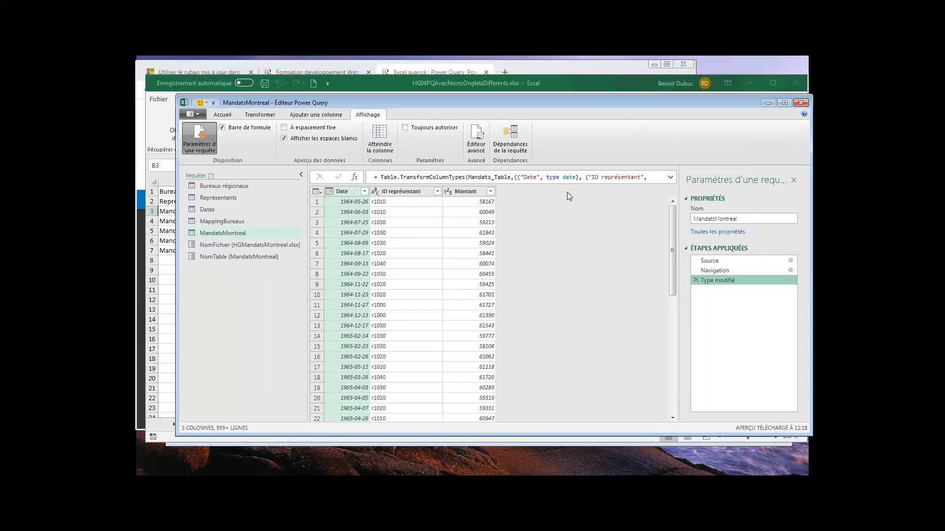
- Rename the MandatsMontreal query to MandatsPourRegion
{"action": "left_click", "coordinate": [224, 222]}
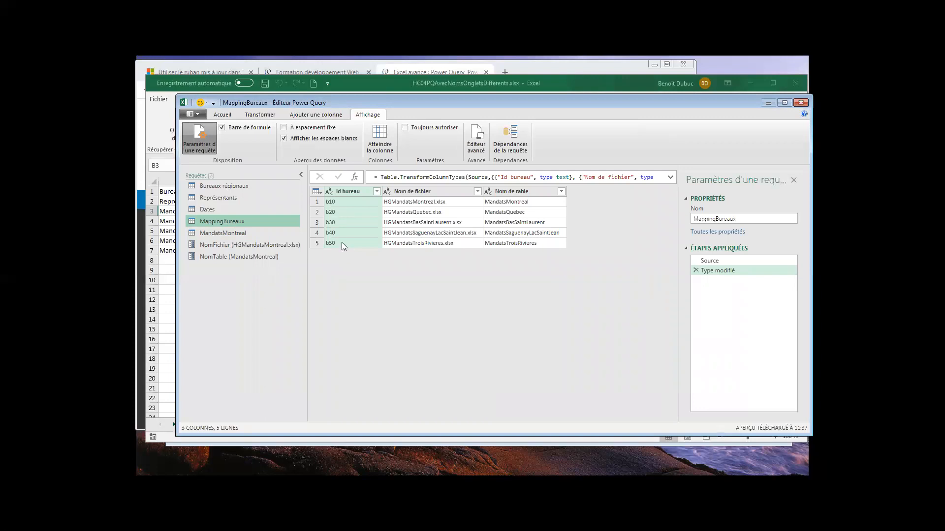
{"action": "left_click", "coordinate": [223, 232]}
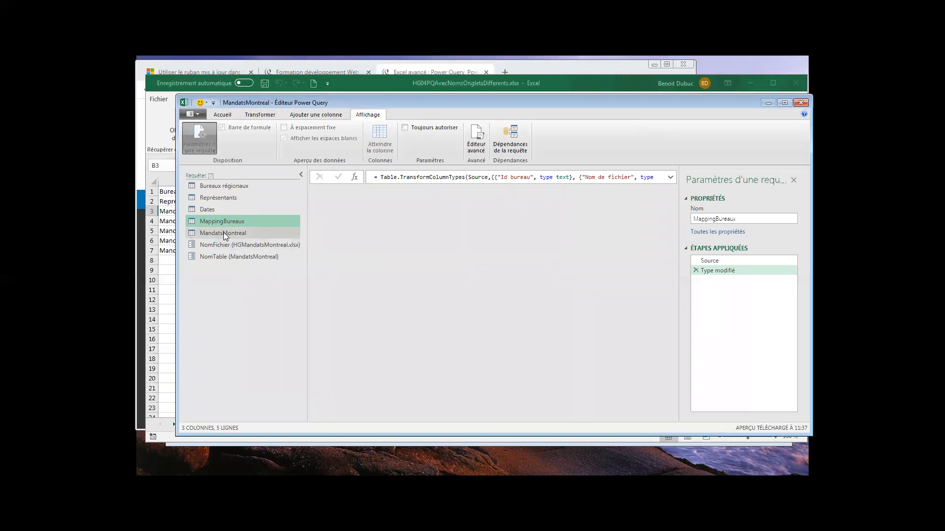
{"action": "left_click", "coordinate": [715, 218]}
{"action": "left_click_drag", "start_coordinate": [715, 218], "coordinate": [757, 217]}
{"action": "type", "text": "PourRegion"}
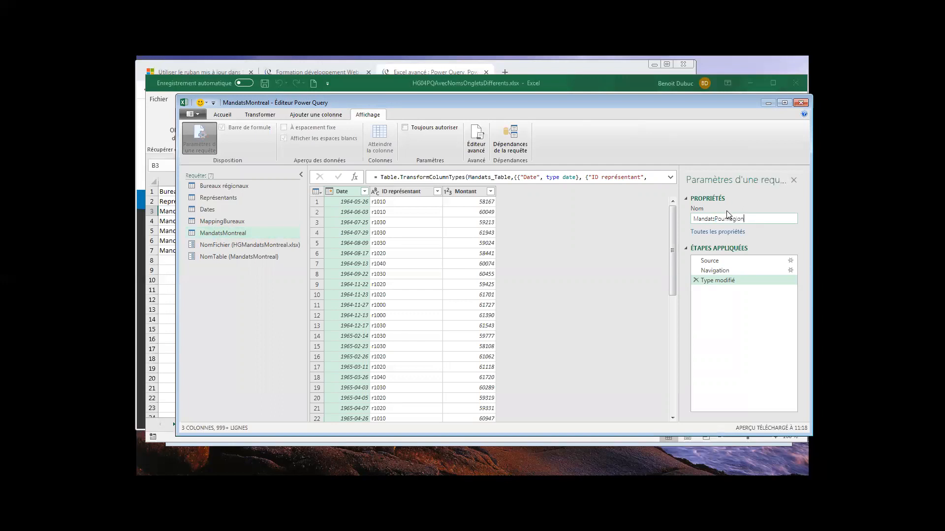
{"action": "key", "text": "Return"}
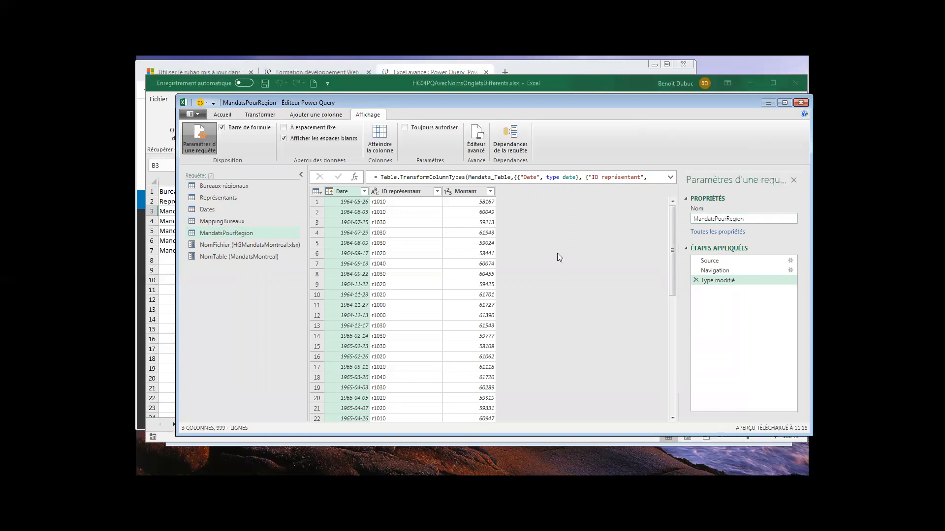
- Create a function named fnMandatsPourRegion from the MandatsPourRegion query
{"action": "right_click", "coordinate": [207, 233]}
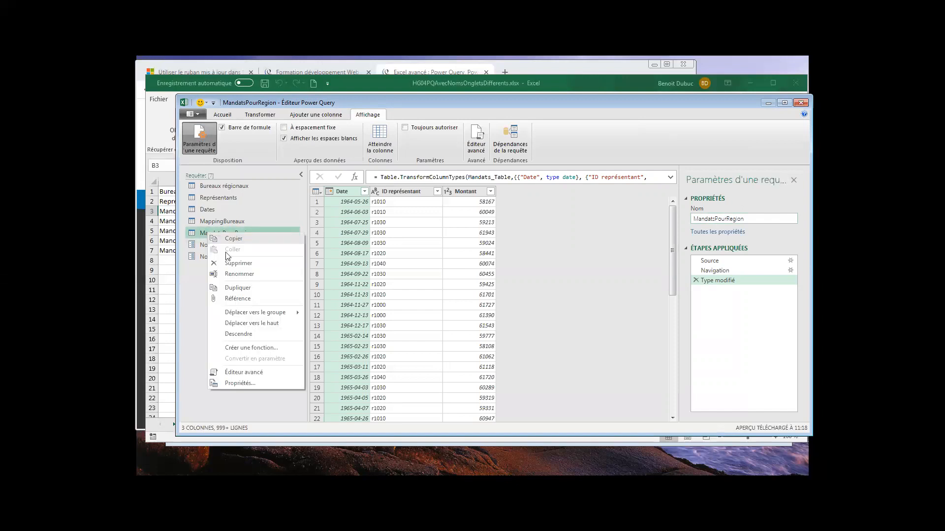
{"action": "left_click", "coordinate": [249, 347]}
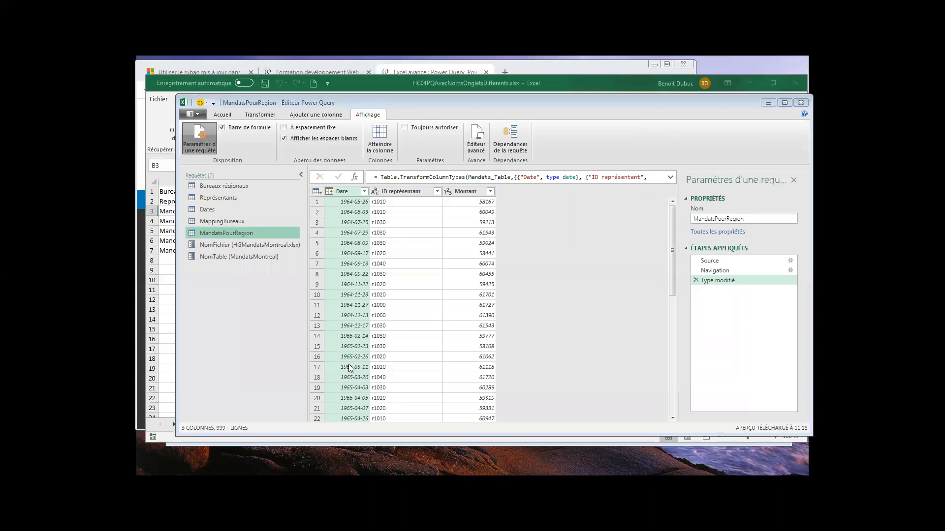
{"action": "type", "text": "fnMandt"}
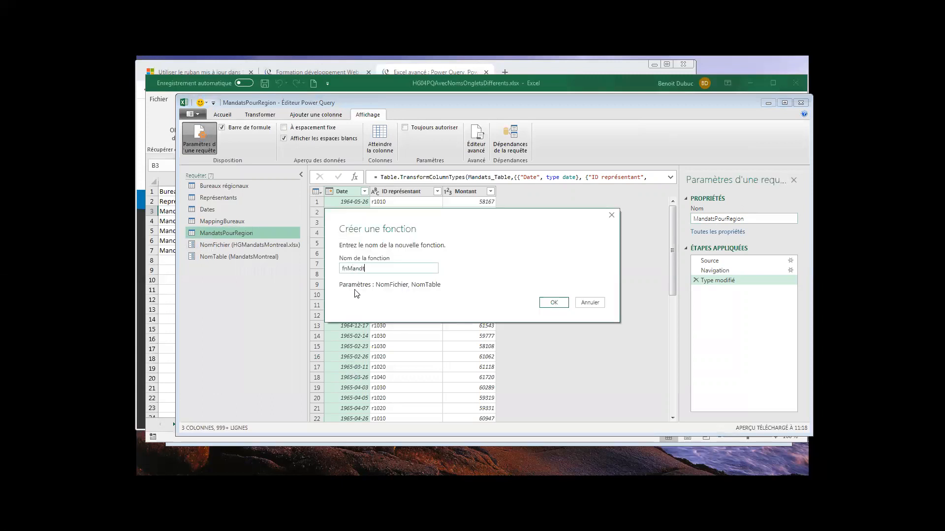
{"action": "type", "text": "tsPpur"}
{"action": "key", "text": "BackSpace"}
{"action": "key", "text": "BackSpace"}
{"action": "key", "text": "BackSpace"}
{"action": "type", "text": "ourRegion"}
{"action": "left_click", "coordinate": [553, 303]}
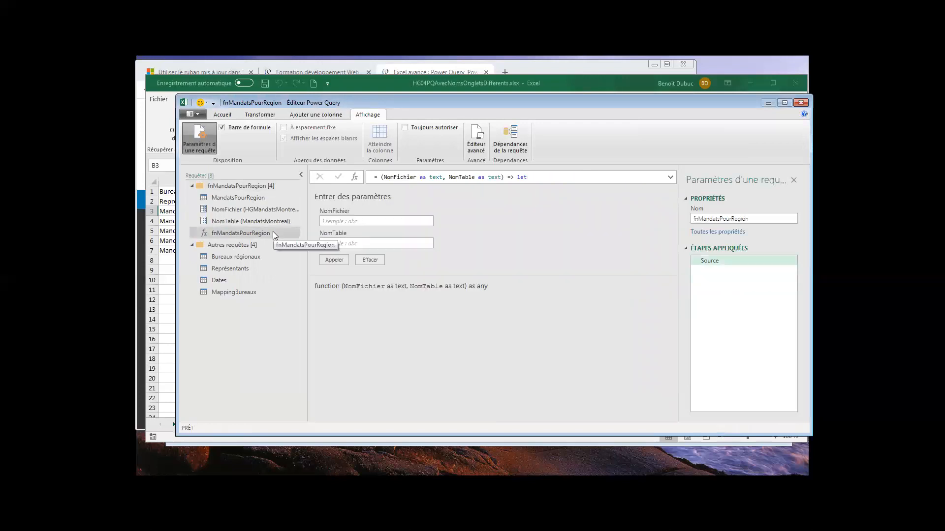
- Start adding a custom function column to the MappingBureaux query, with fnMandatsPourRegion as the function query
{"action": "left_click", "coordinate": [245, 293]}
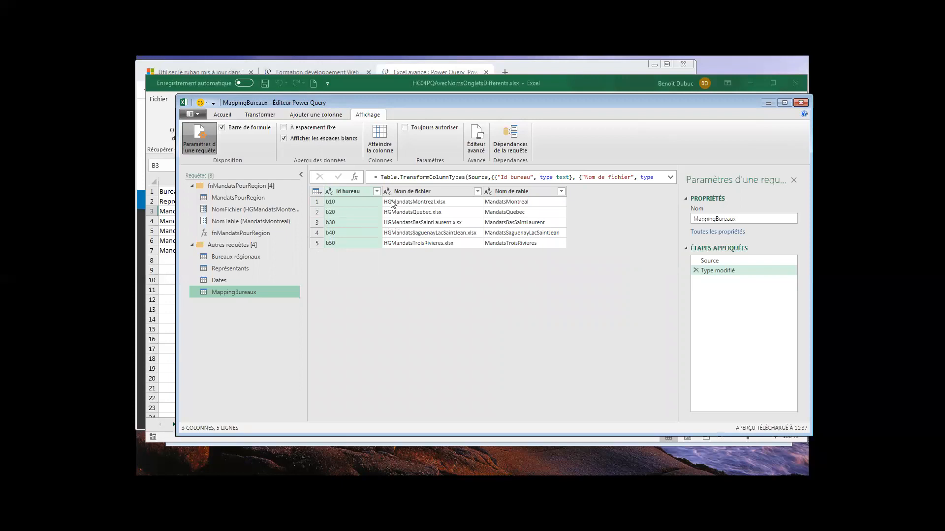
{"action": "left_click", "coordinate": [307, 116]}
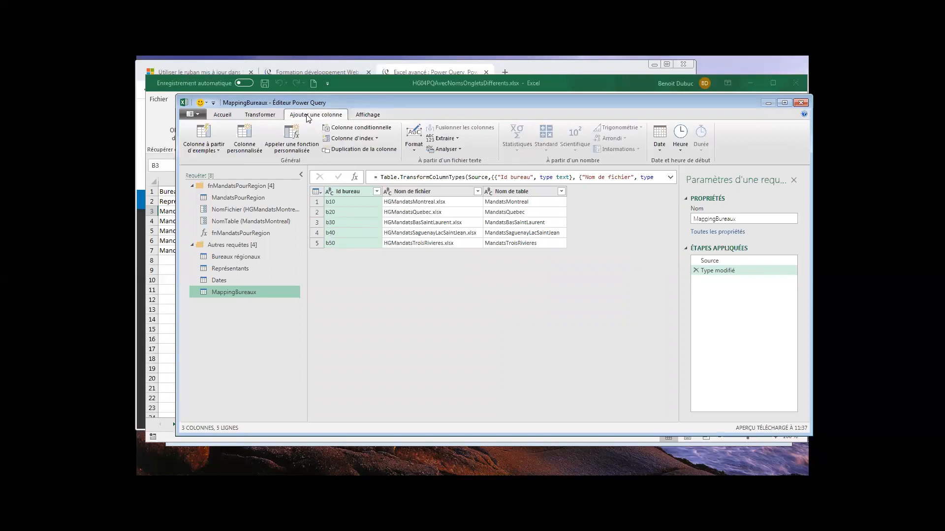
{"action": "left_click", "coordinate": [292, 136]}
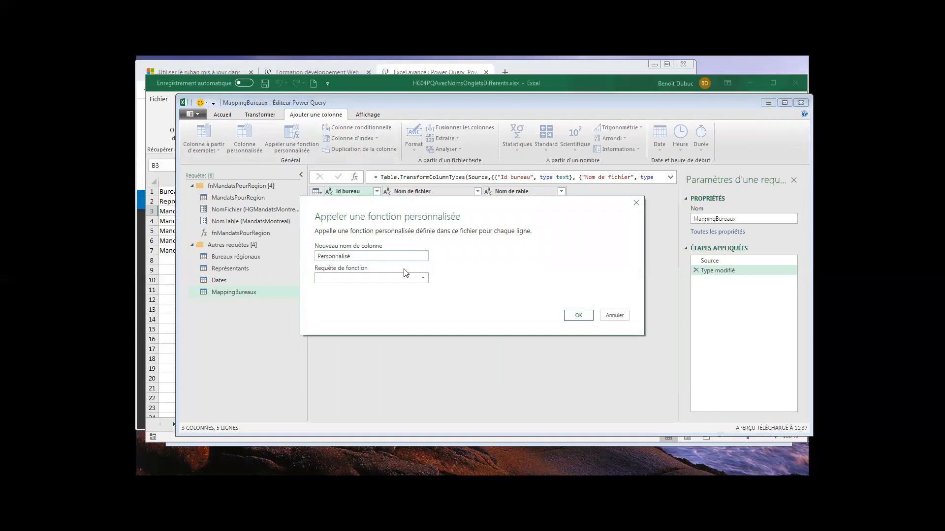
{"action": "left_click", "coordinate": [346, 278]}
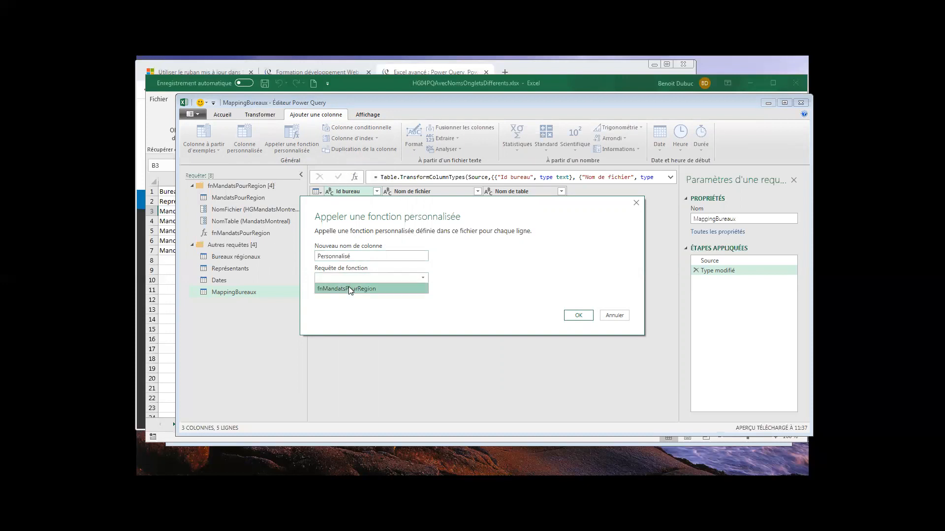
{"action": "left_click", "coordinate": [348, 288]}
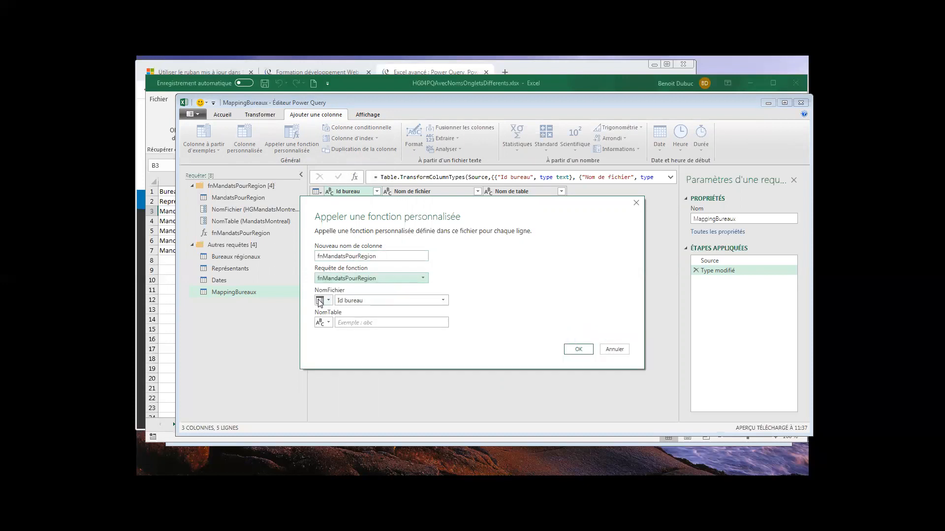
- Feed NomFichier from the Nom de fichier column and NomTable from the Nom de table column, and apply the function call
{"action": "left_click_drag", "start_coordinate": [389, 204], "coordinate": [490, 239]}
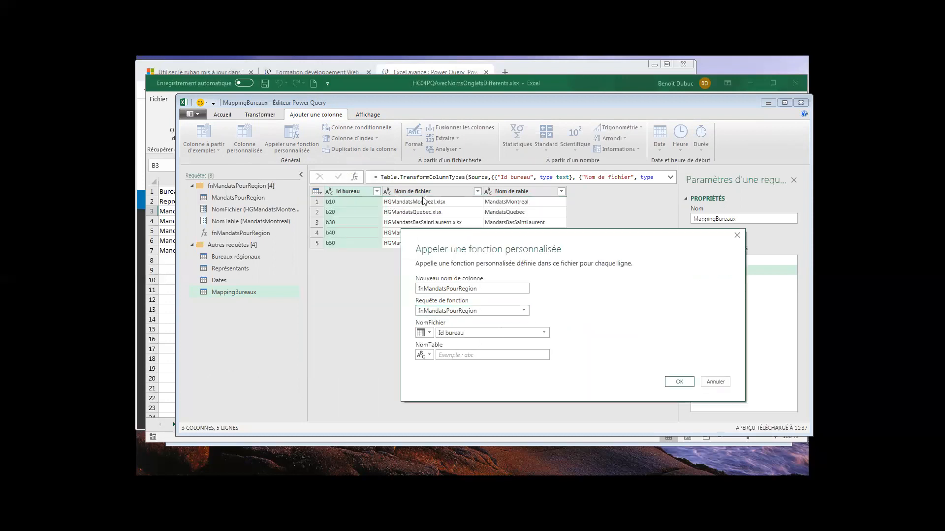
{"action": "left_click", "coordinate": [543, 333]}
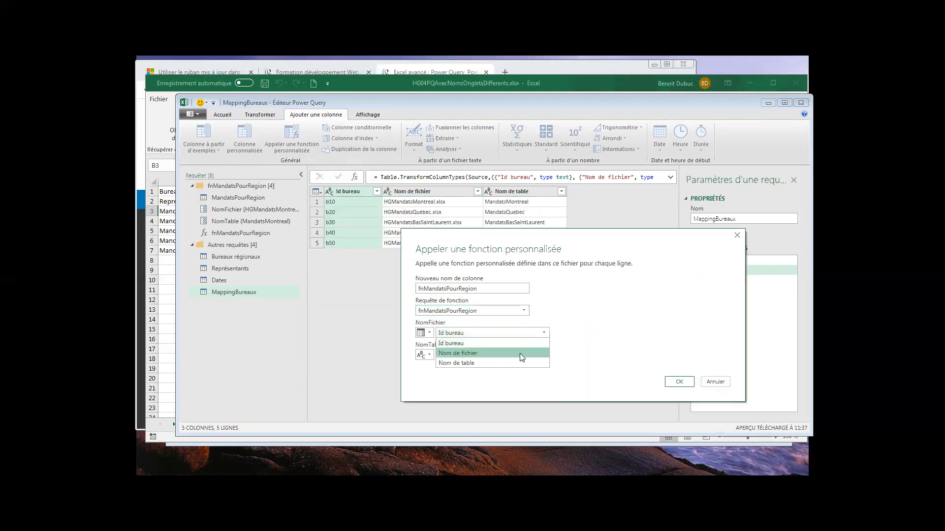
{"action": "left_click", "coordinate": [520, 353]}
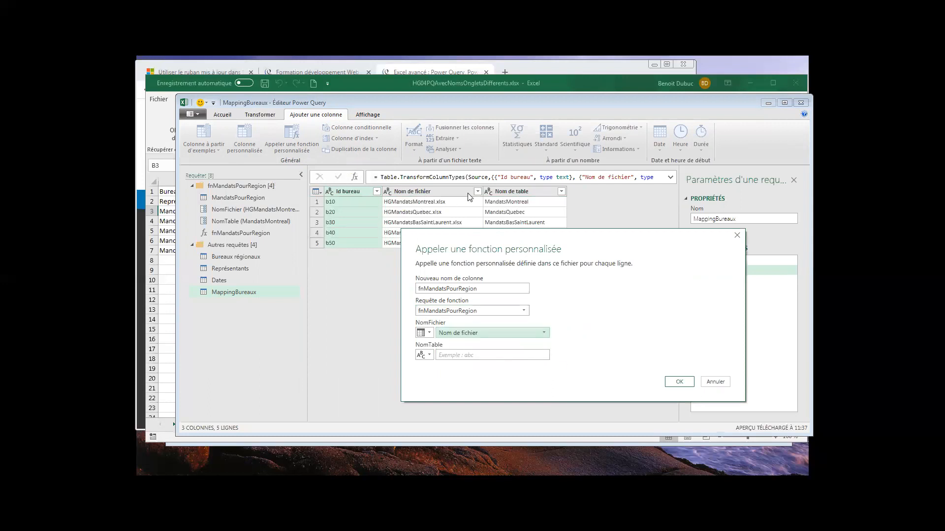
{"action": "left_click", "coordinate": [429, 356]}
{"action": "left_click", "coordinate": [440, 378]}
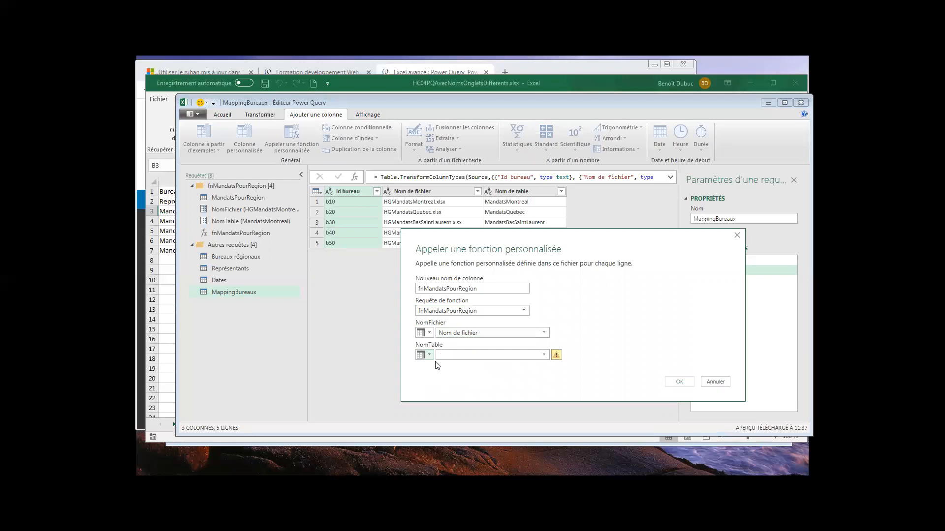
{"action": "left_click", "coordinate": [543, 355]}
{"action": "left_click", "coordinate": [505, 385]}
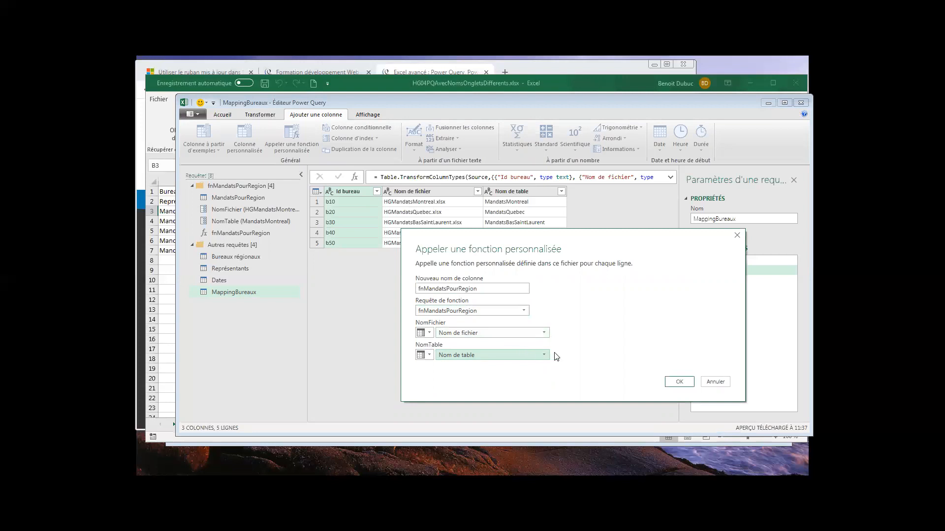
{"action": "left_click", "coordinate": [679, 381]}
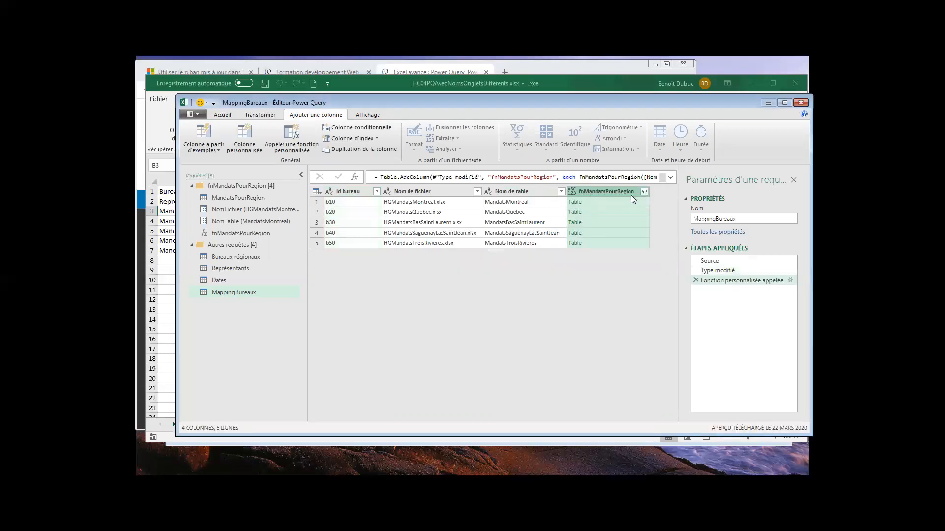
- Expand the fnMandatsPourRegion column into Date, ID représentant and Montant, without the original column name as prefix
{"action": "left_click", "coordinate": [644, 191]}
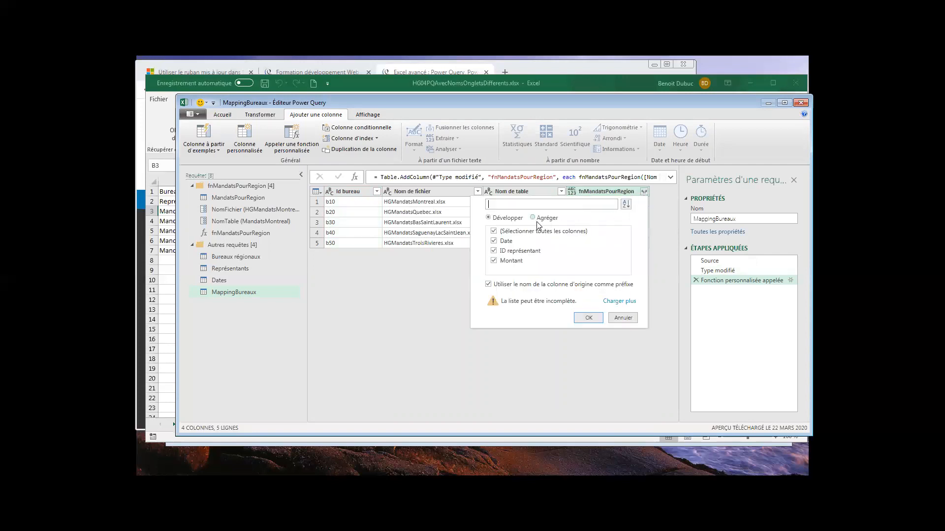
{"action": "left_click", "coordinate": [489, 285]}
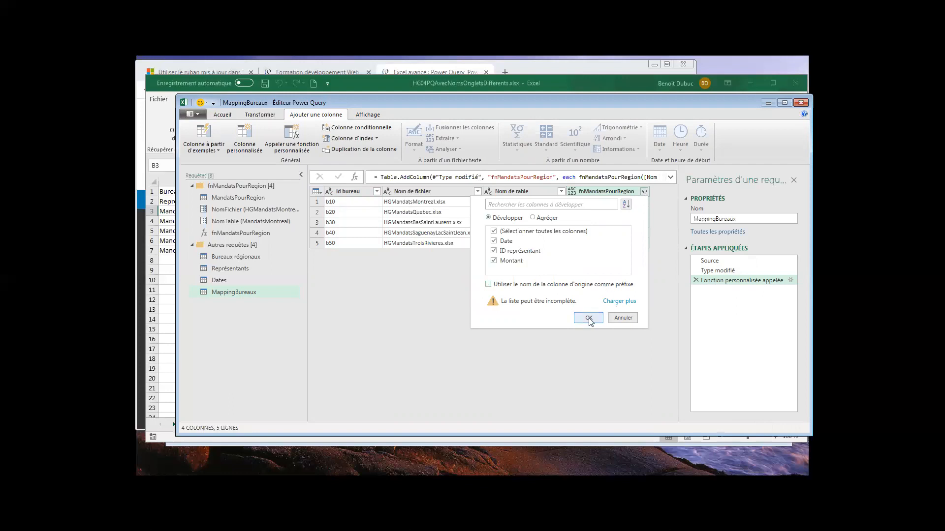
{"action": "left_click", "coordinate": [604, 320]}
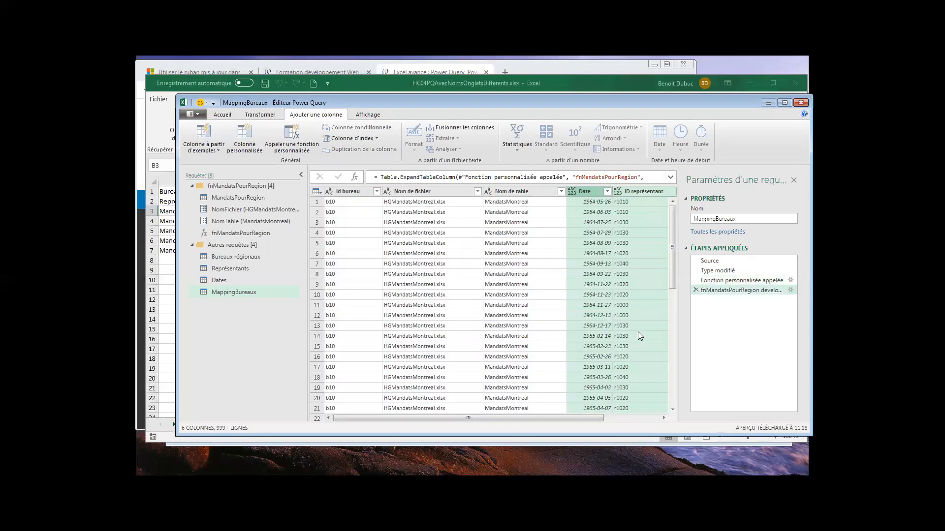
- Remove the Nom de fichier and Nom de table columns from the MappingBureaux query
{"action": "left_click", "coordinate": [409, 192]}
{"action": "left_click", "coordinate": [536, 195]}
{"action": "left_click", "coordinate": [412, 193]}
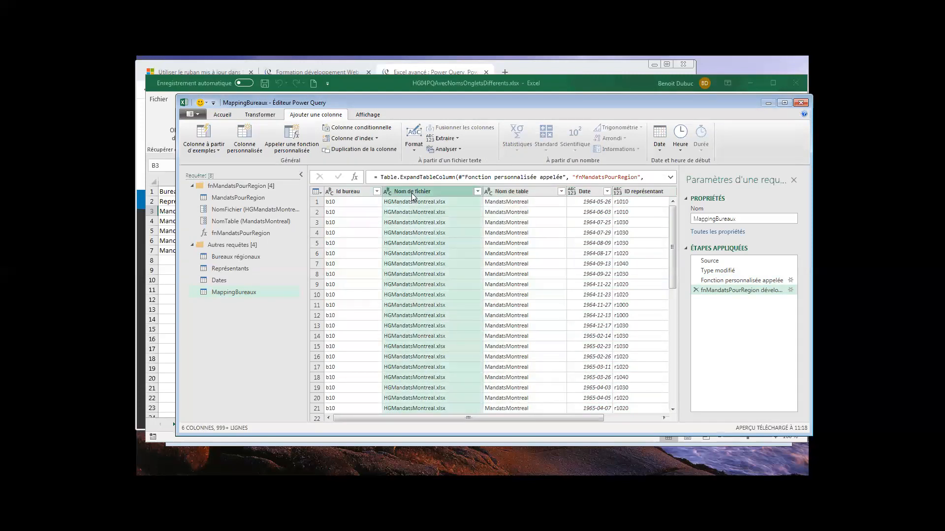
{"action": "left_click", "coordinate": [501, 192], "text": "ctrl"}
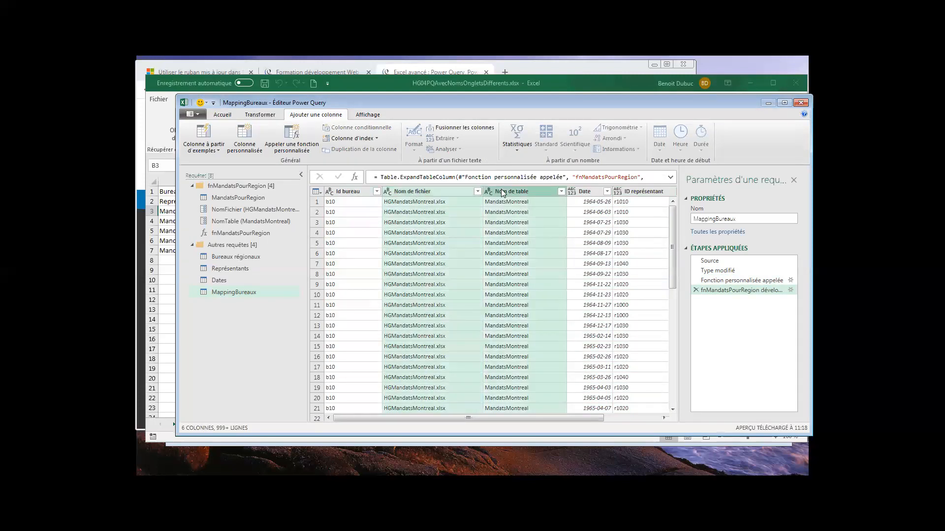
{"action": "right_click", "coordinate": [501, 192]}
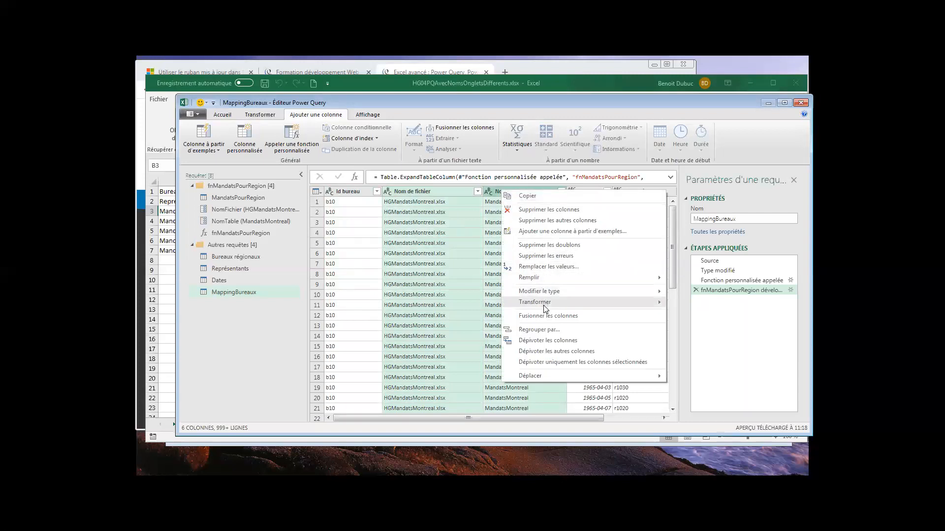
{"action": "mouse_move", "coordinate": [543, 305]}
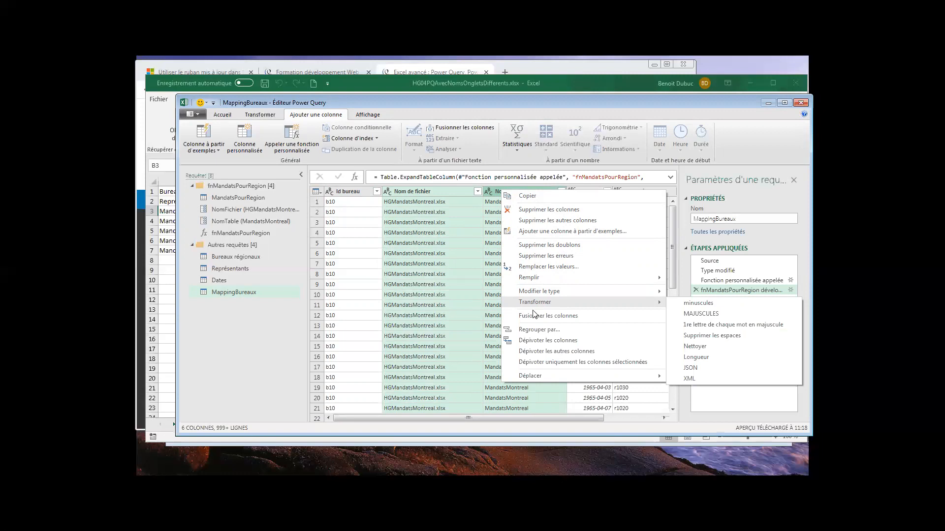
{"action": "left_click", "coordinate": [546, 210]}
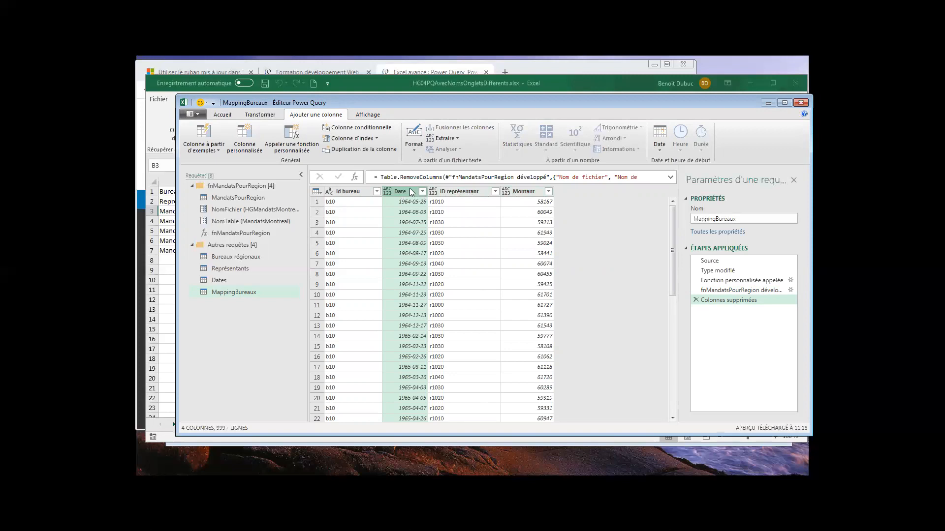
- Set the data type of the Date column to Date and of the Montant column to decimal number
{"action": "left_click", "coordinate": [260, 115]}
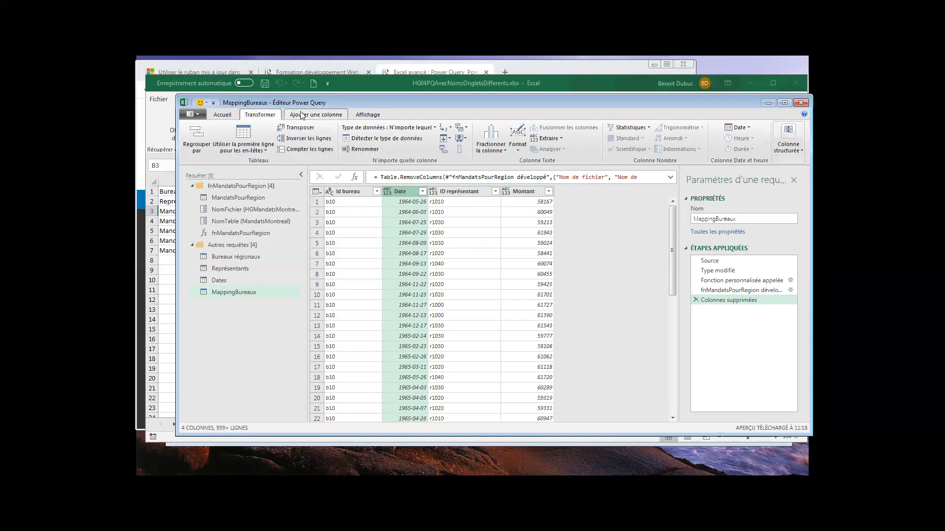
{"action": "left_click", "coordinate": [431, 129]}
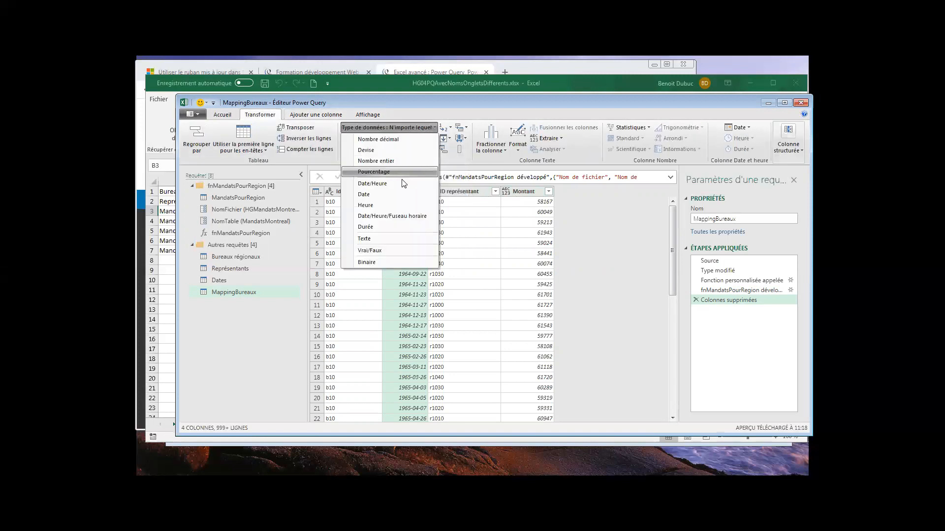
{"action": "left_click", "coordinate": [398, 194]}
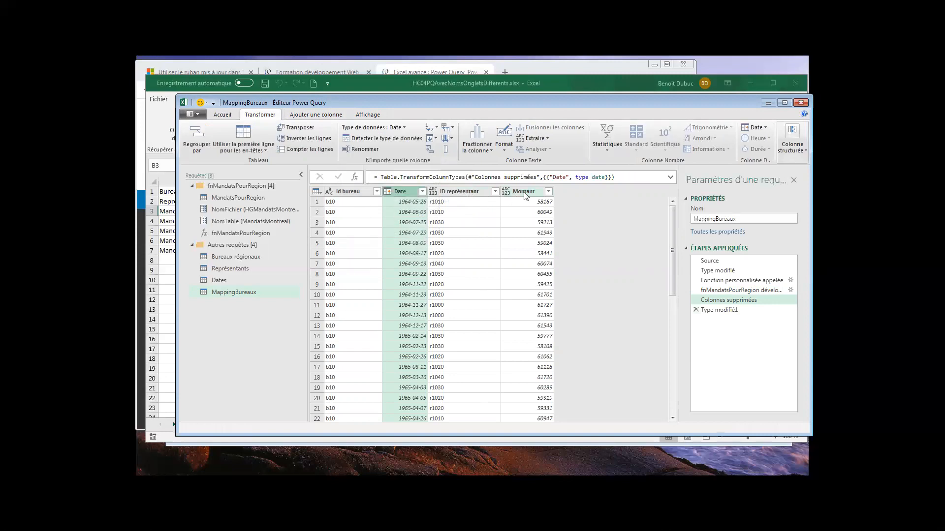
{"action": "left_click", "coordinate": [522, 194]}
{"action": "left_click", "coordinate": [375, 128]}
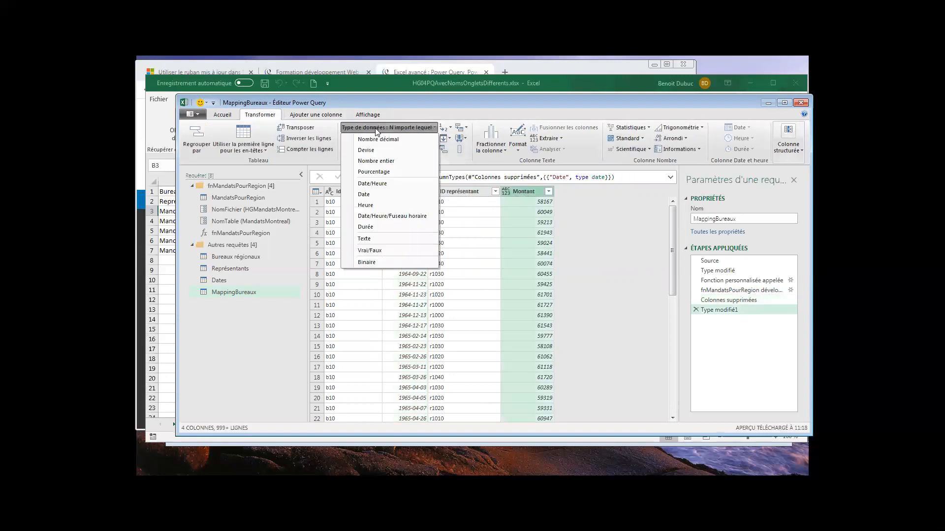
{"action": "left_click", "coordinate": [375, 138]}
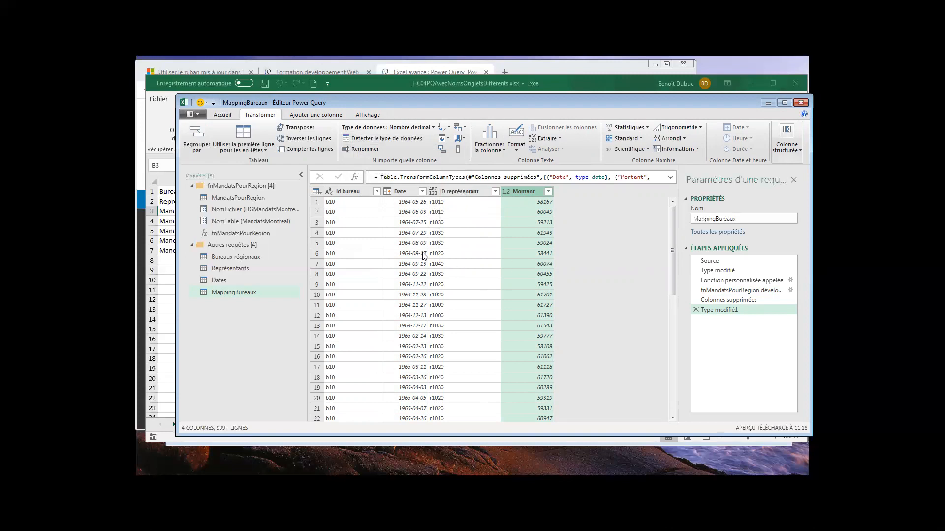
- Rename the MappingBureaux query as Mandats, and close the query editor while loading the queries into the workbook
{"action": "double_click", "coordinate": [728, 218]}
{"action": "type", "text": "Mandats"}
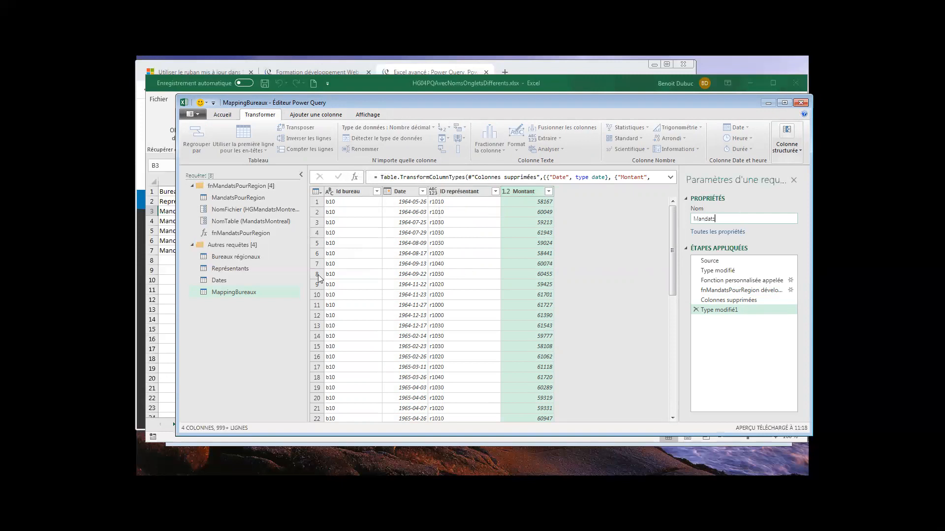
{"action": "left_click", "coordinate": [194, 113]}
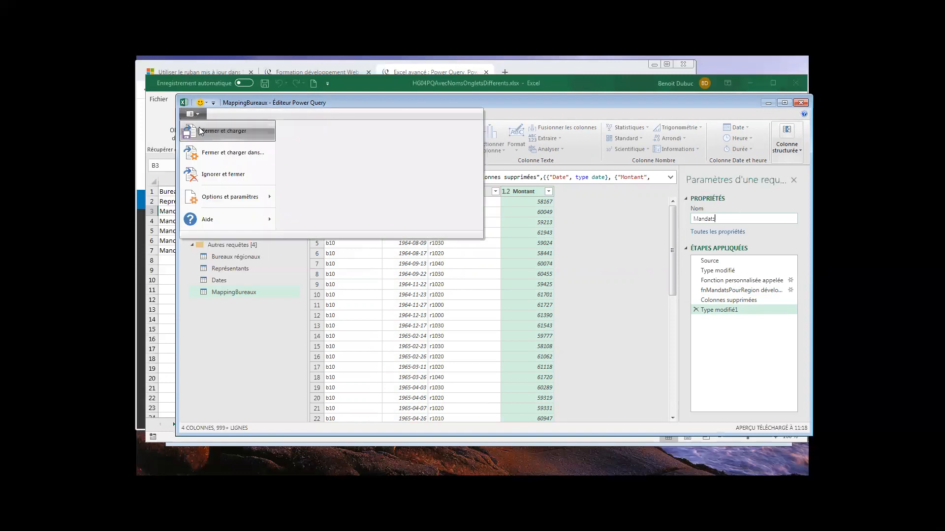
{"action": "left_click", "coordinate": [187, 130]}
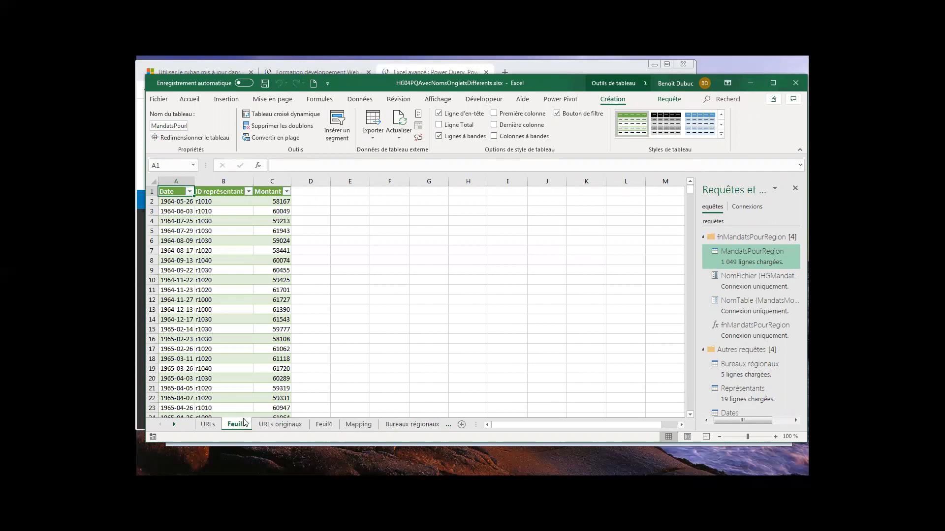
- Rename the Feuil4 sheet, which holds the loaded Mandats table, as Mandats
{"action": "left_click", "coordinate": [324, 425]}
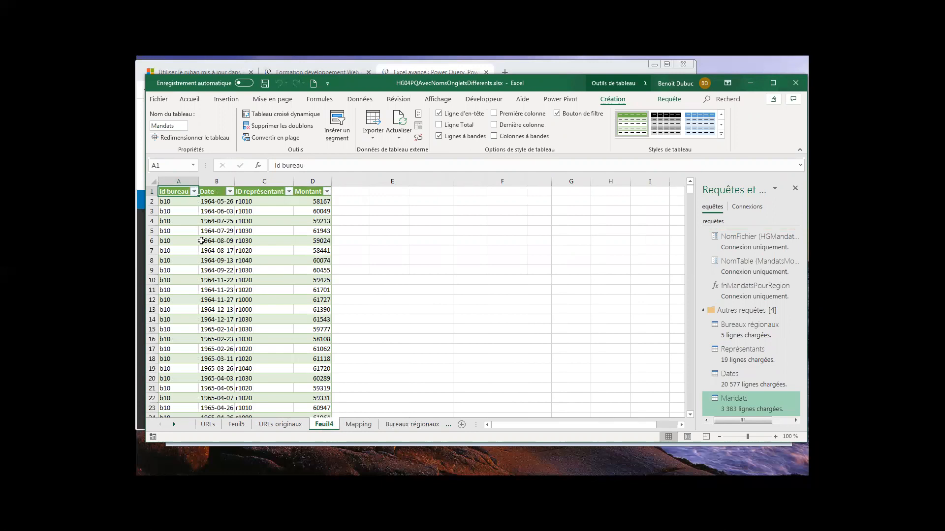
{"action": "double_click", "coordinate": [321, 425]}
{"action": "type", "text": "Man"}
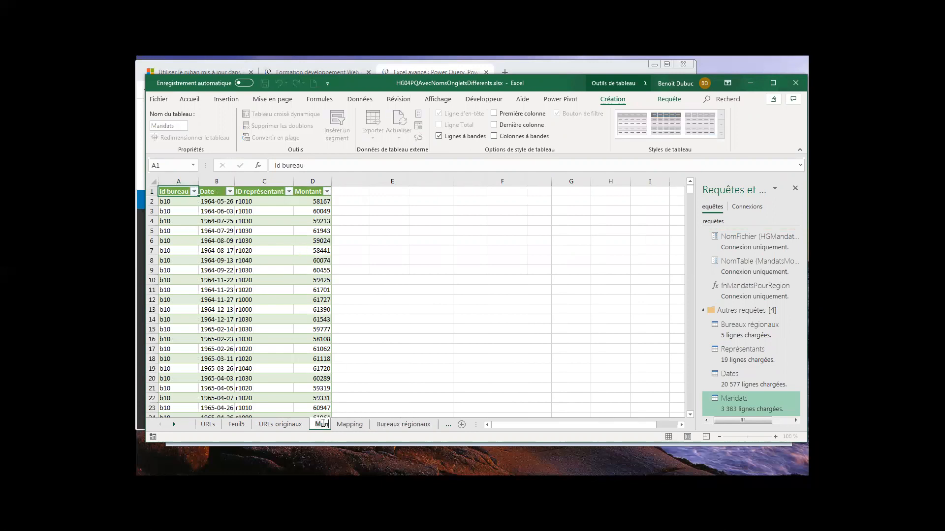
{"action": "type", "text": "dats"}
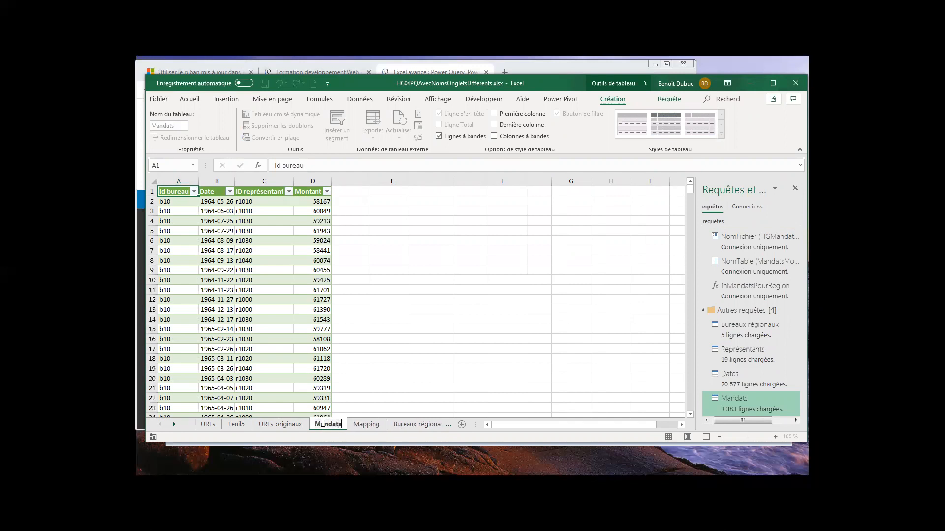
- Delete the Feuil5 sheet containing the MandatsPourRegion table, and confirm the deletion
{"action": "left_click", "coordinate": [236, 424]}
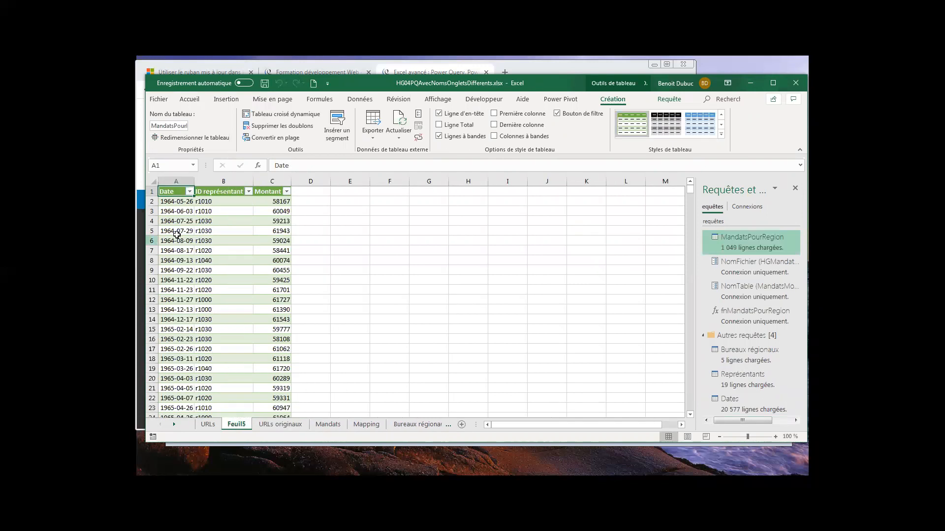
{"action": "right_click", "coordinate": [238, 425]}
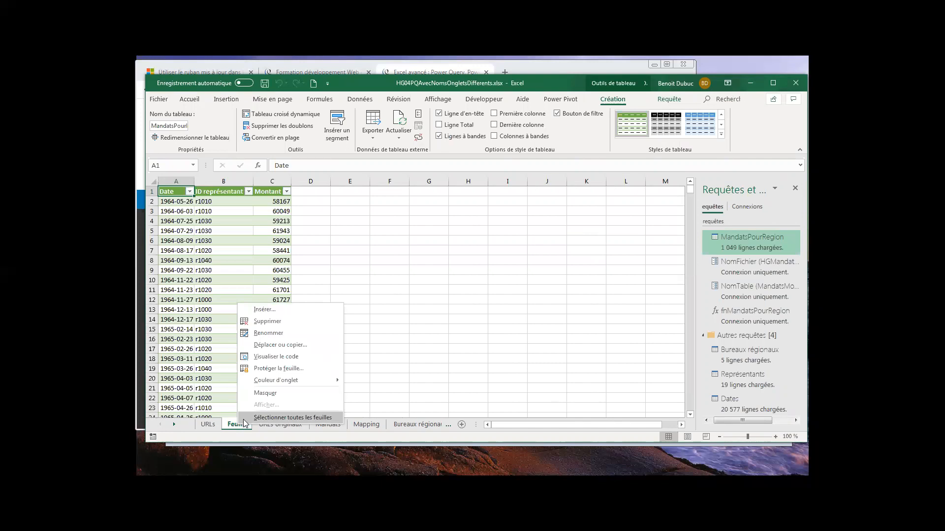
{"action": "left_click", "coordinate": [266, 321]}
{"action": "left_click", "coordinate": [452, 298]}
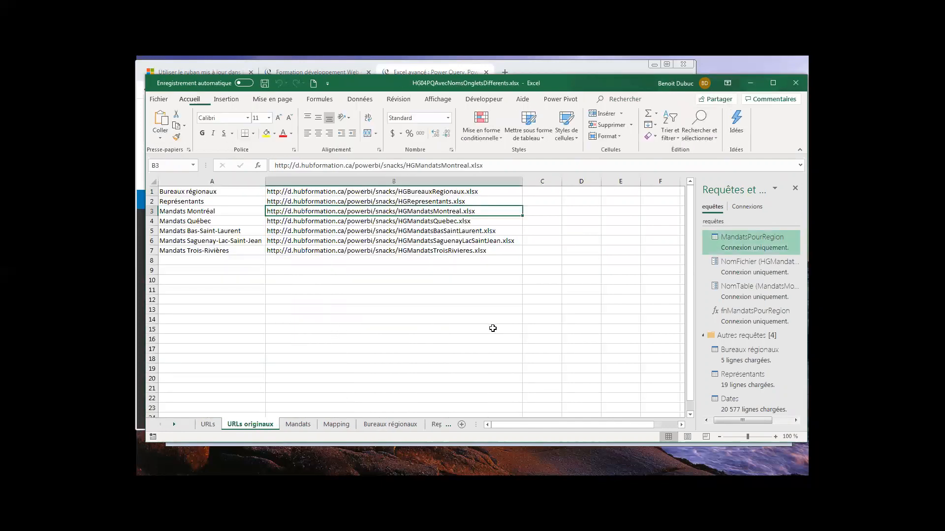